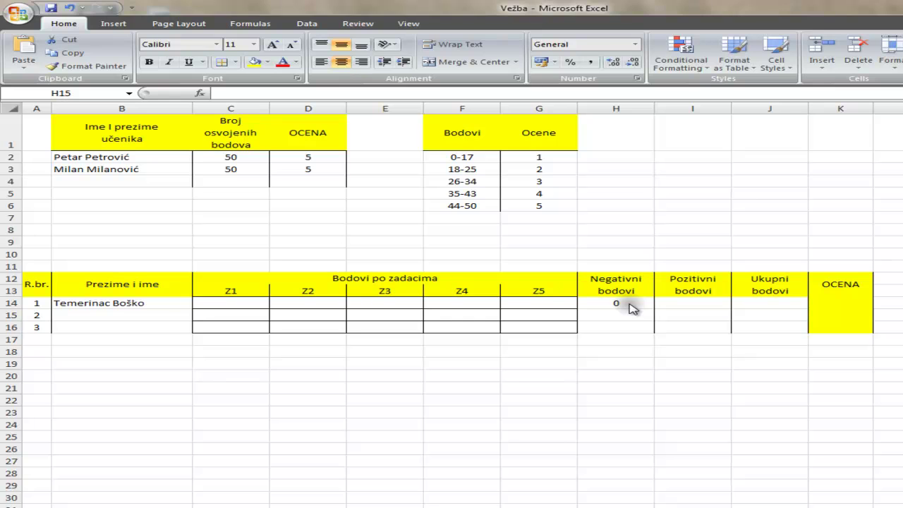
Step: Examine the negative-points formula in H14 and the allowed point ranges for tasks Z1 to Z5 in row 14
click(629, 305)
click(628, 304)
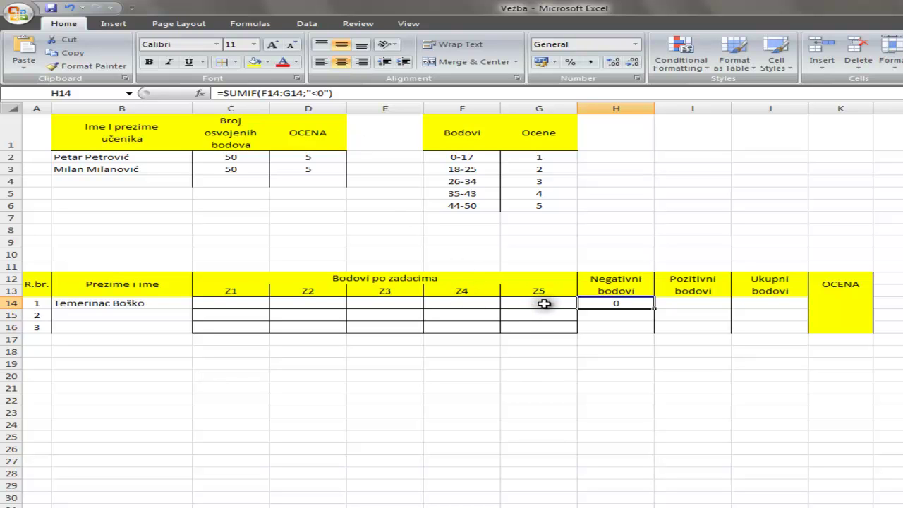
click(469, 301)
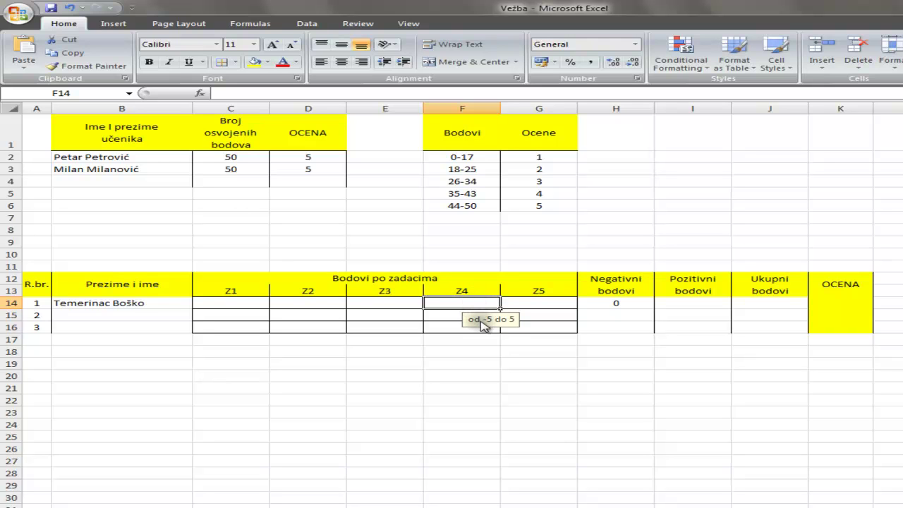
click(531, 303)
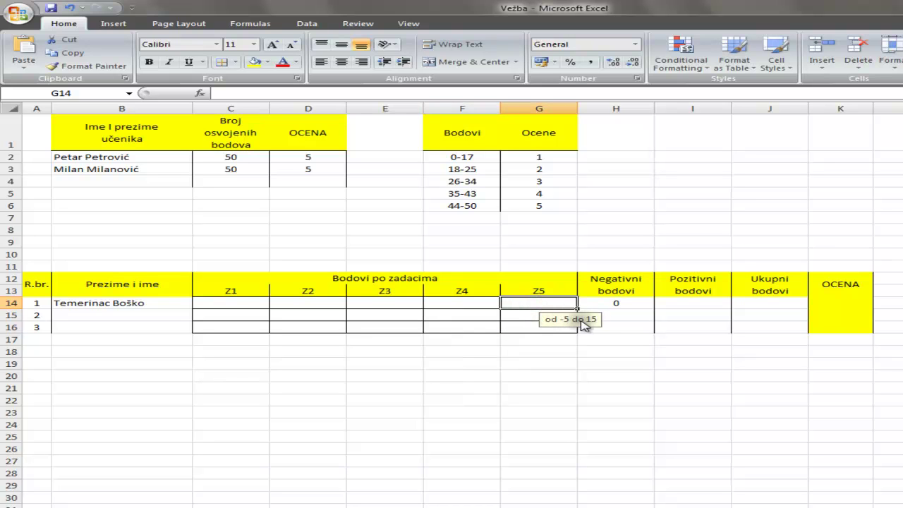
click(398, 302)
click(322, 302)
click(253, 302)
click(306, 302)
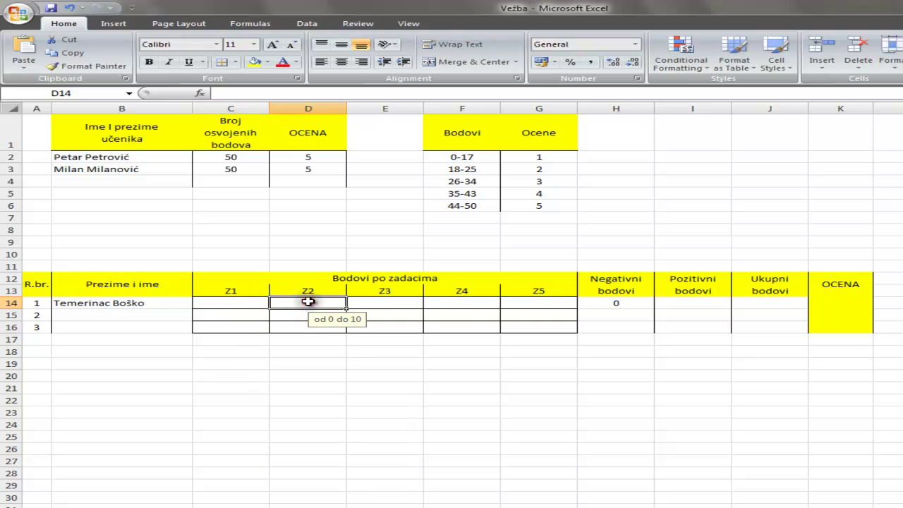
click(384, 301)
click(457, 302)
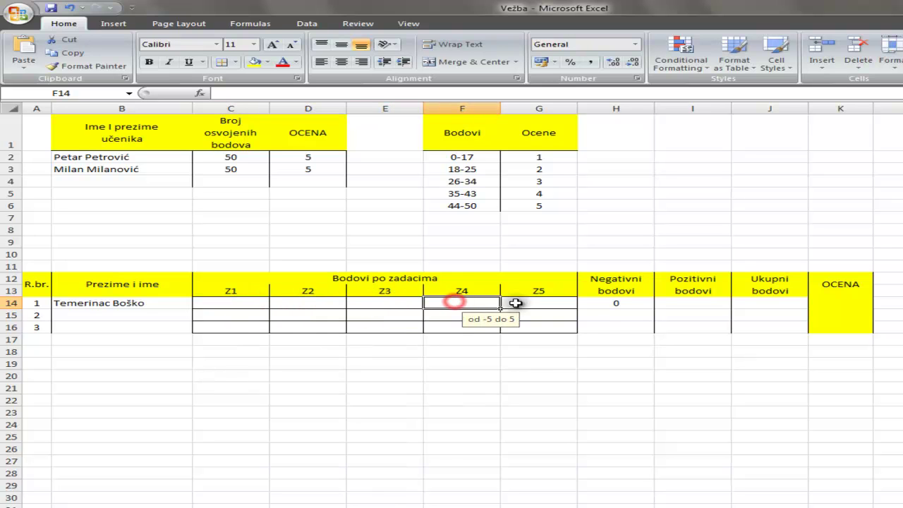
click(519, 303)
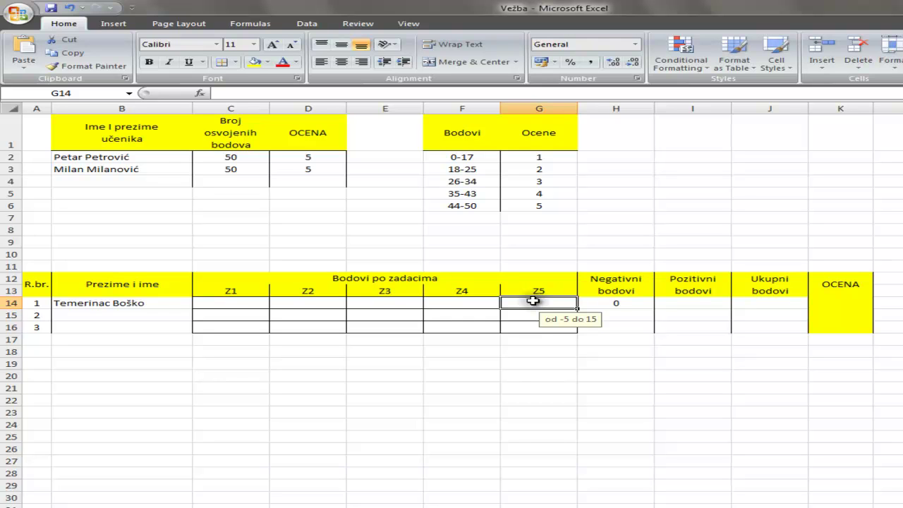
Step: In the H14 formula, insert "if(and(isblank(f14);" between the equals sign and SUMIF
click(617, 302)
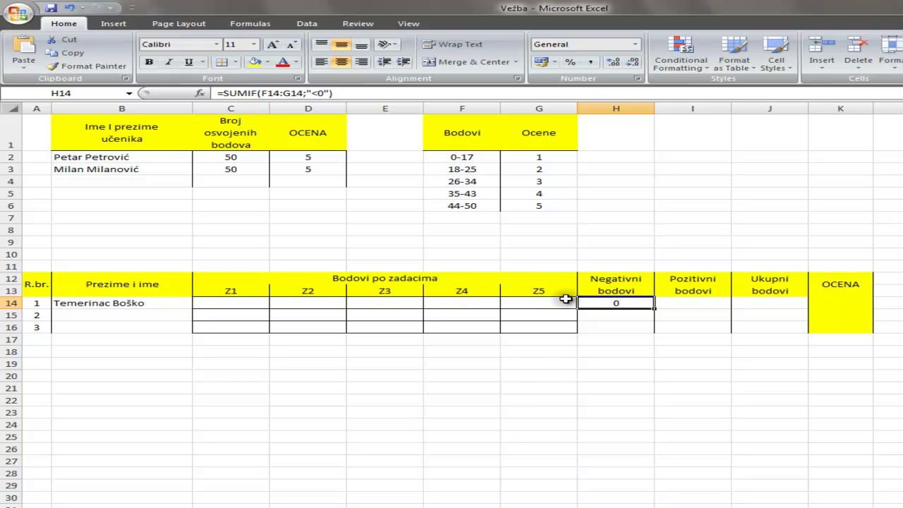
click(227, 92)
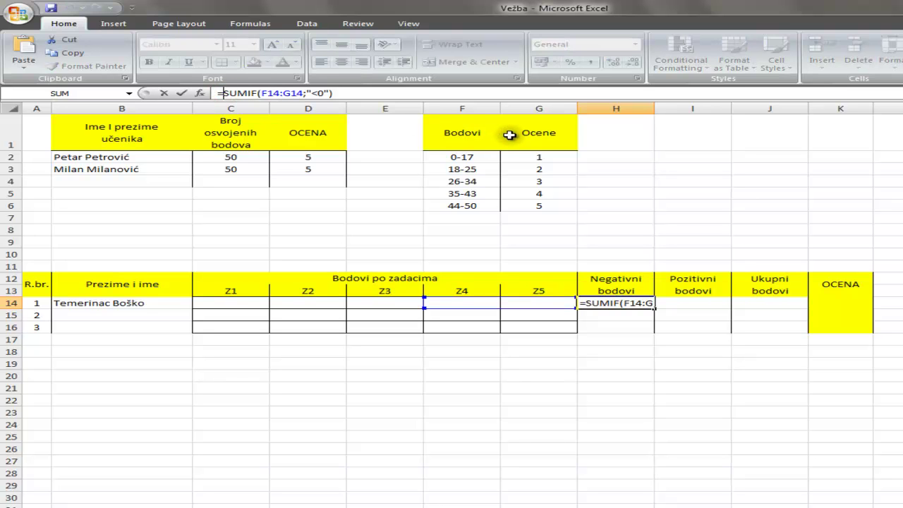
text(if)
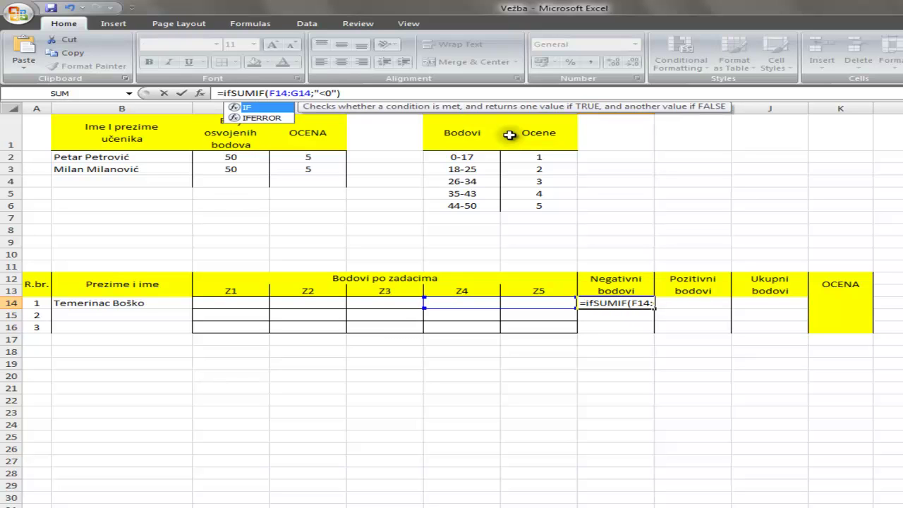
text(()
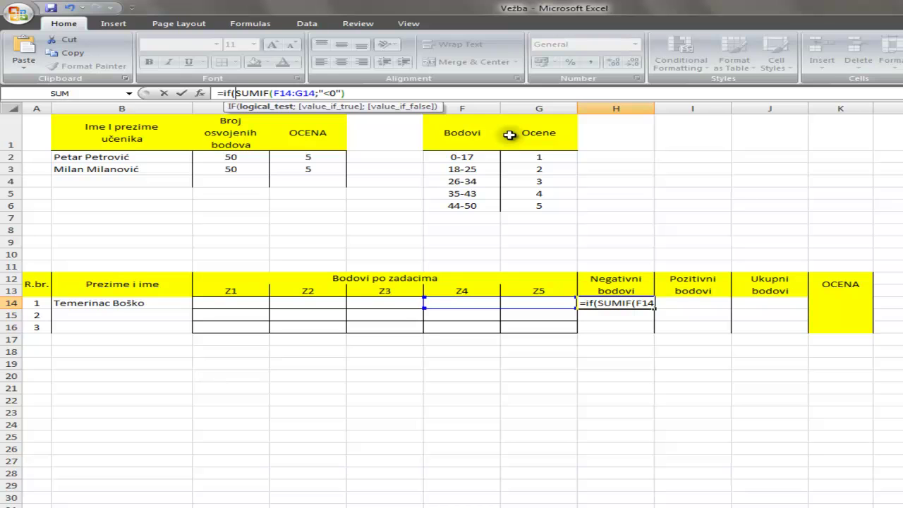
text(and)
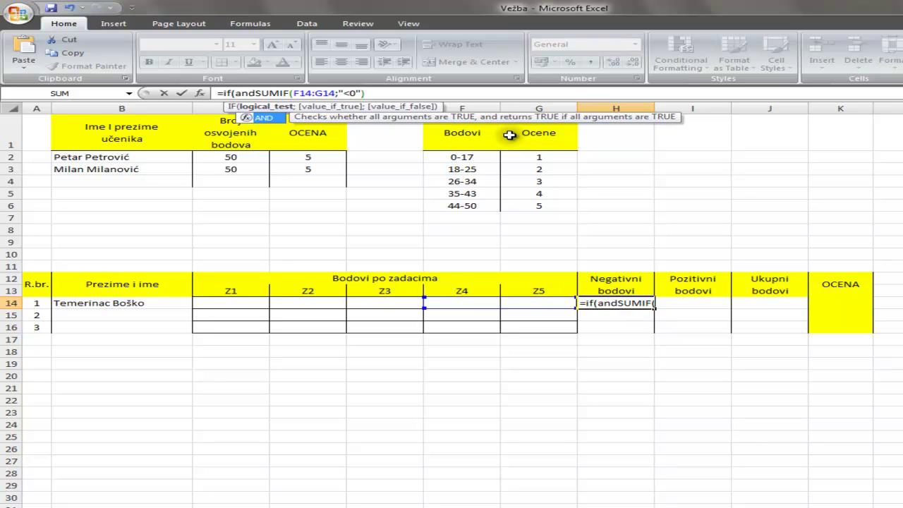
text(()
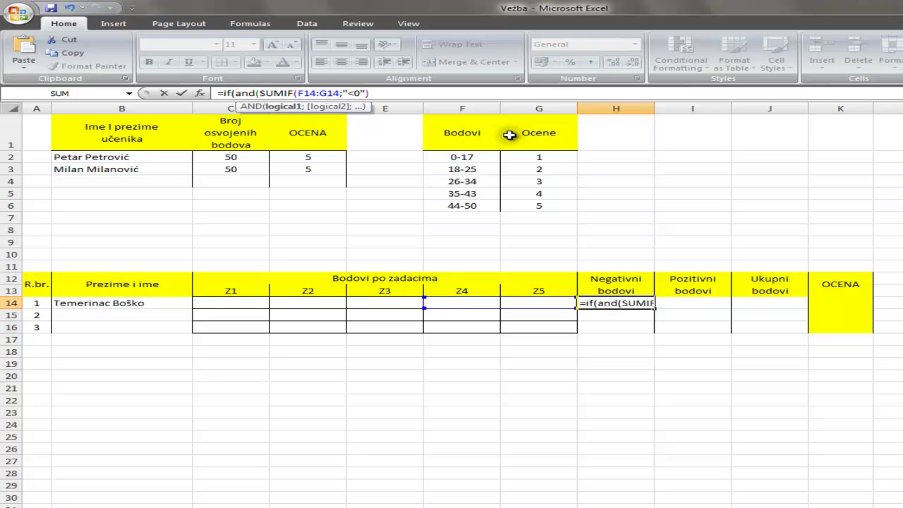
text(isblank)
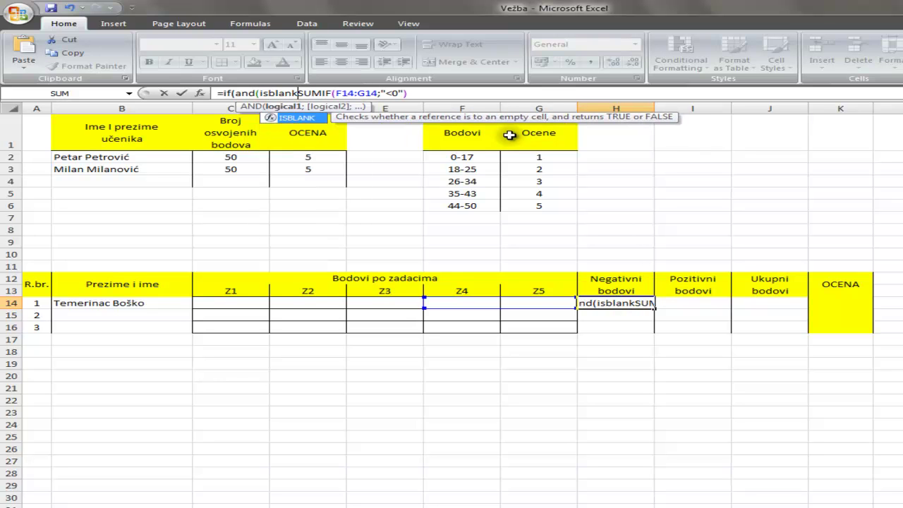
text(()
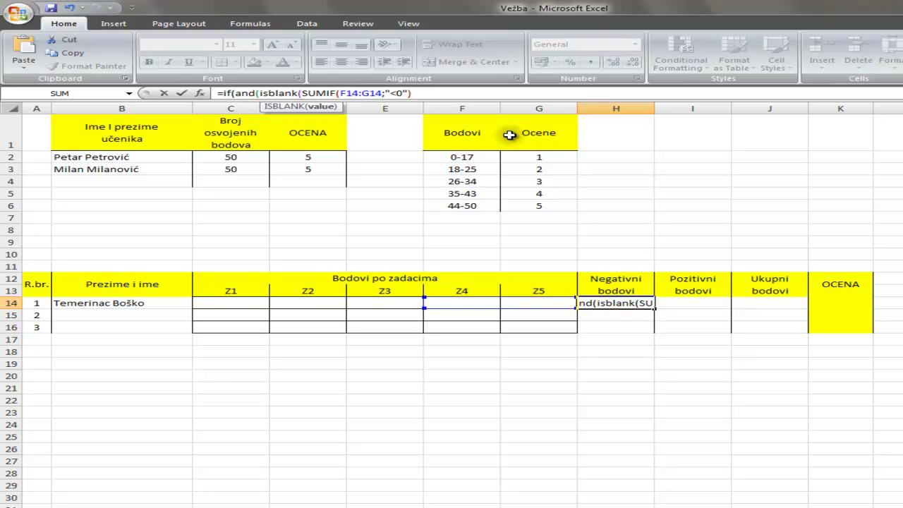
text(f14)
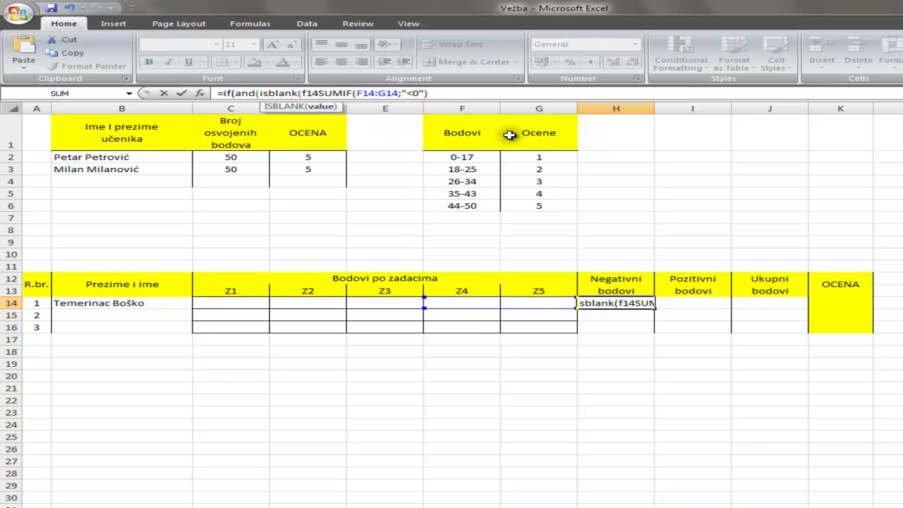
text())
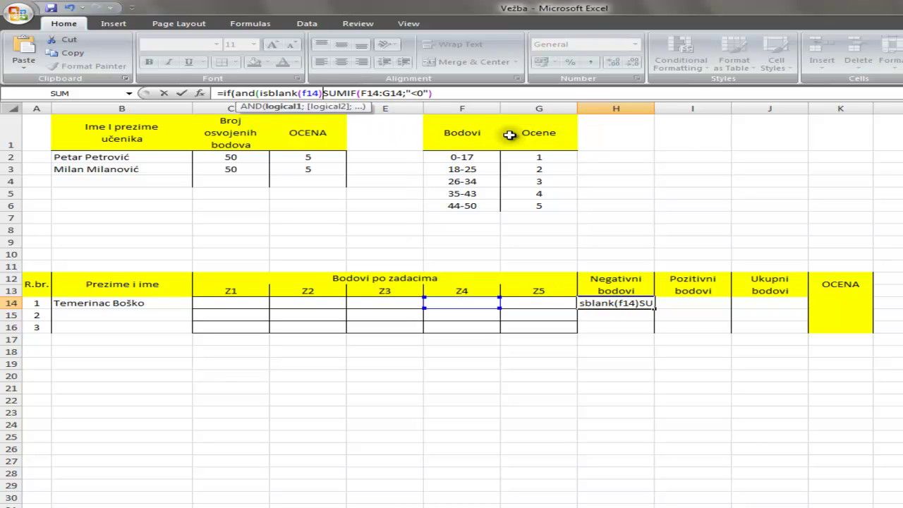
text(;)
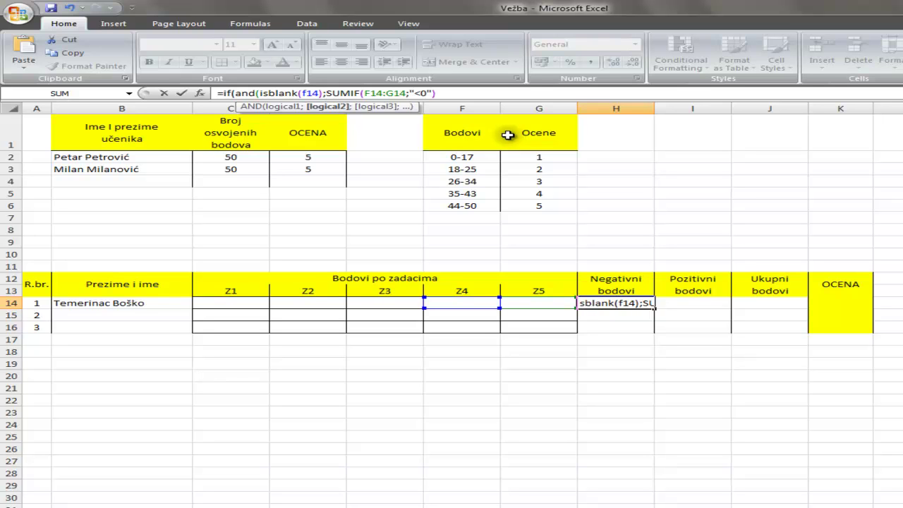
Step: Change the ISBLANK reference in the H14 formula to c14
click(325, 92)
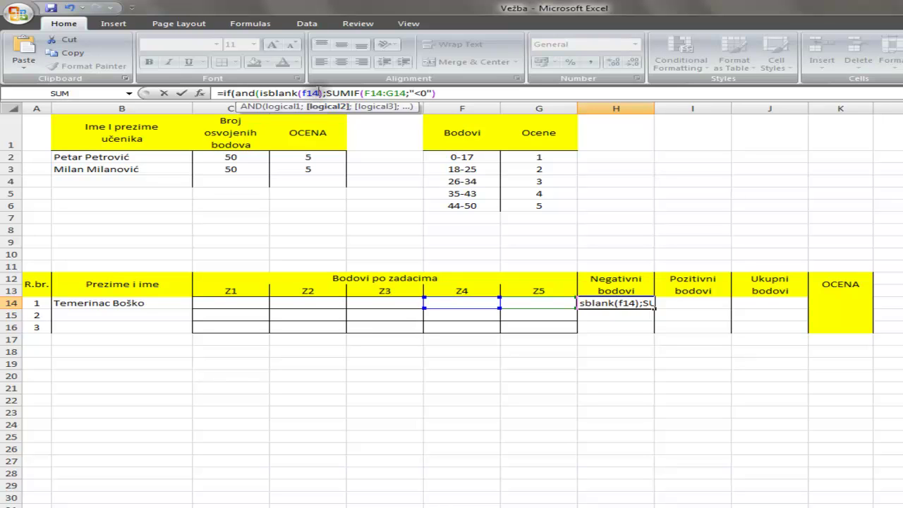
key(BackSpace)
key(BackSpace)
key(BackSpace)
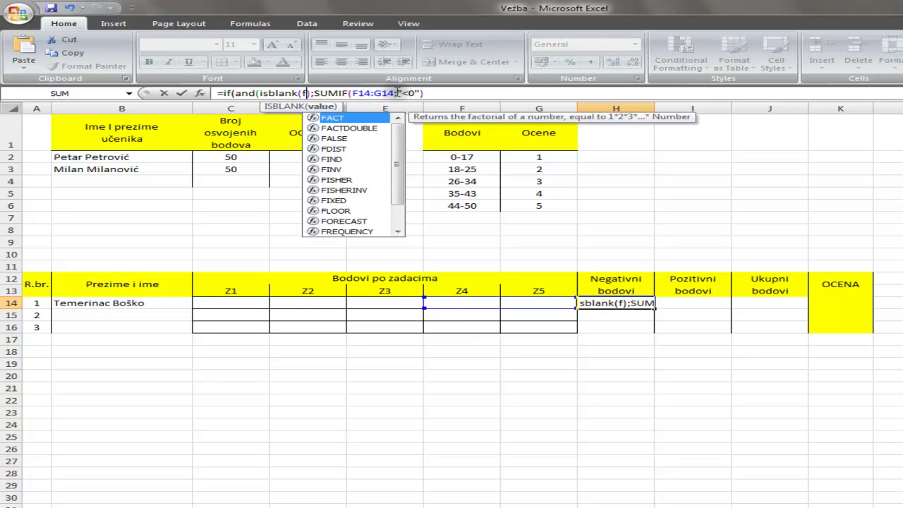
key(BackSpace)
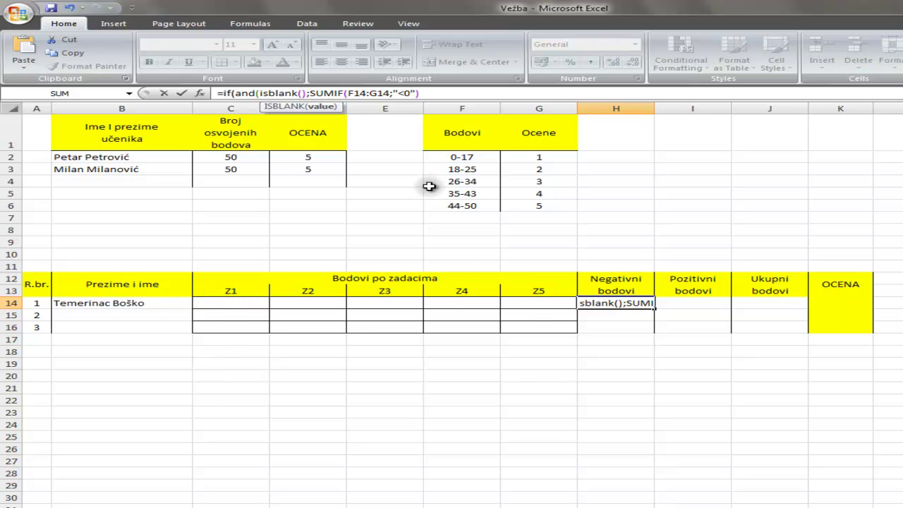
text(c14)
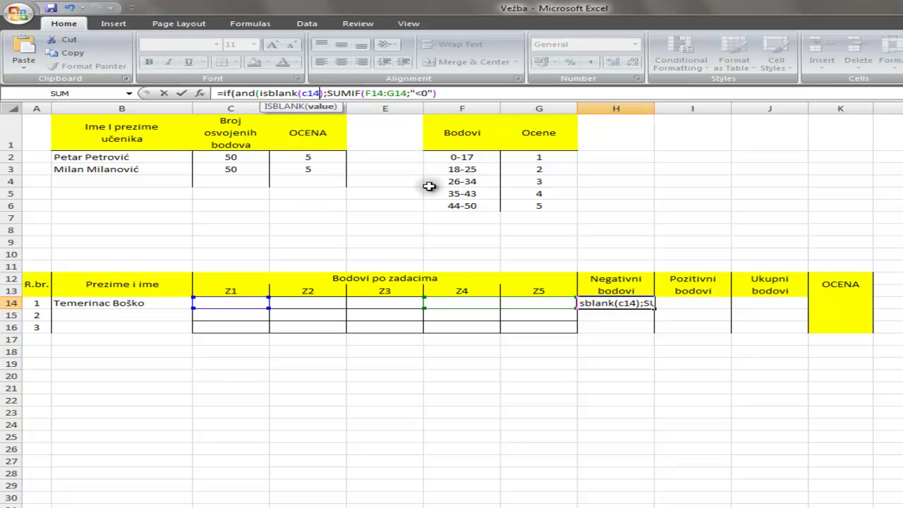
text())
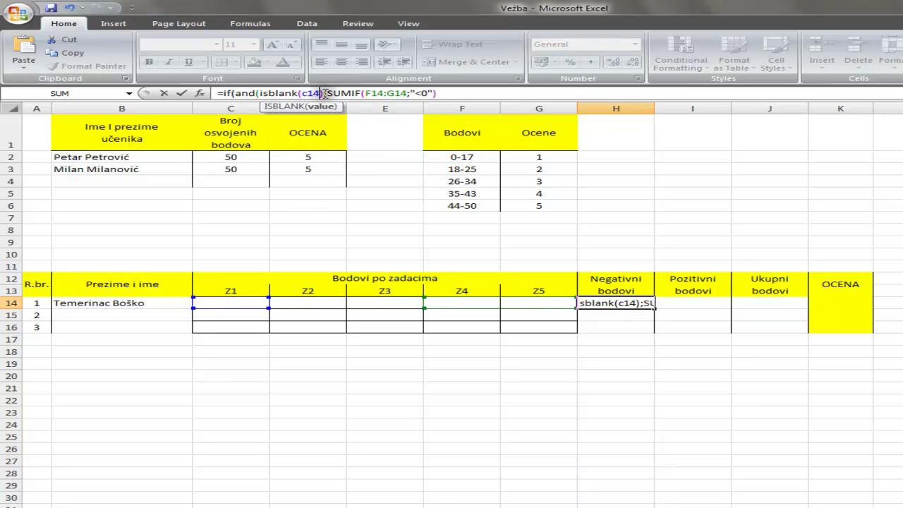
Step: Copy the isblank(c14) condition and paste four copies of it in front of SUMIF in the H14 formula
drag(326, 93, 259, 93)
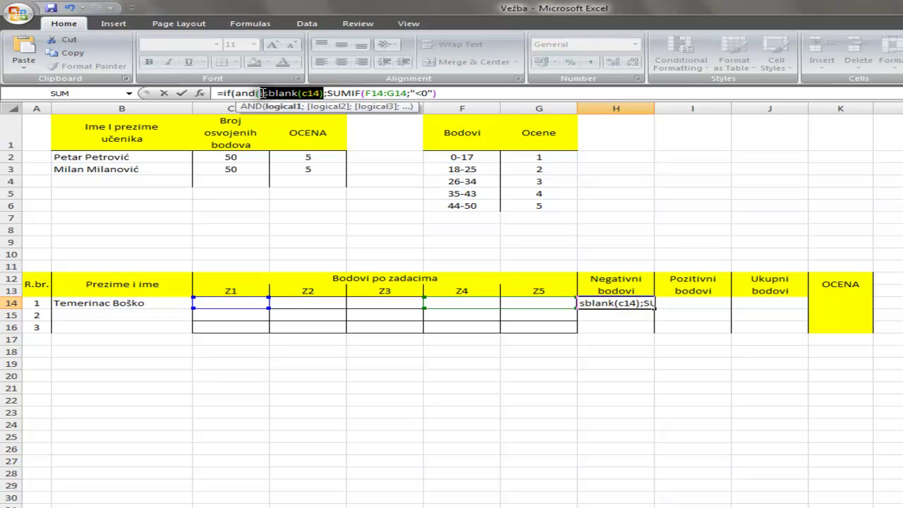
key(Right)
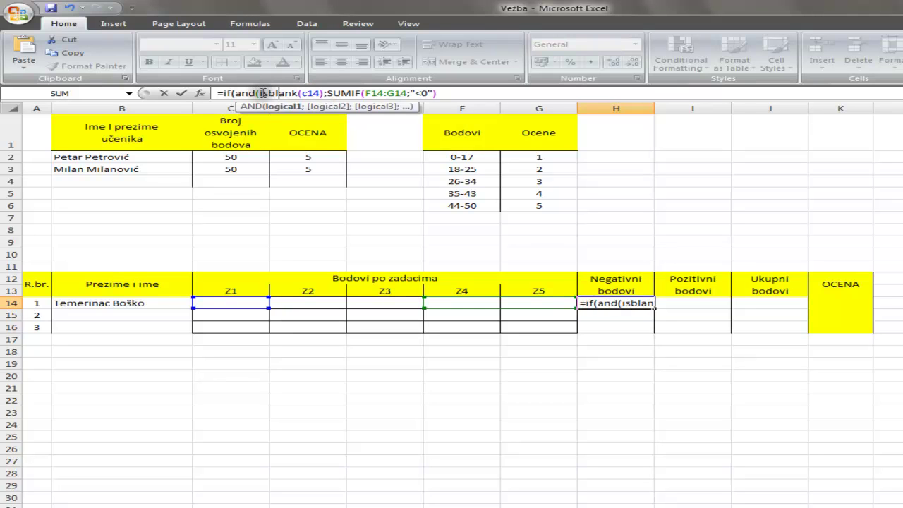
key(Right)
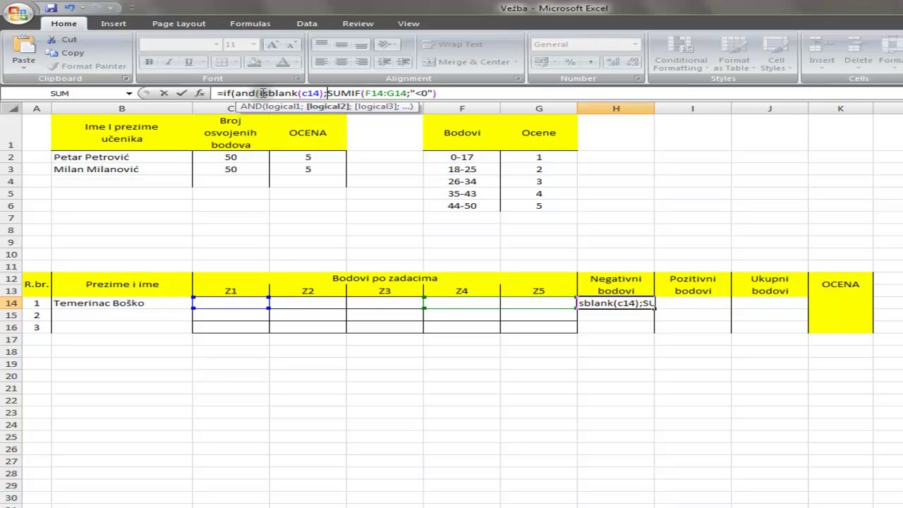
text(isblank(c14))
text(isblank(c14))
text(isblank(c14))
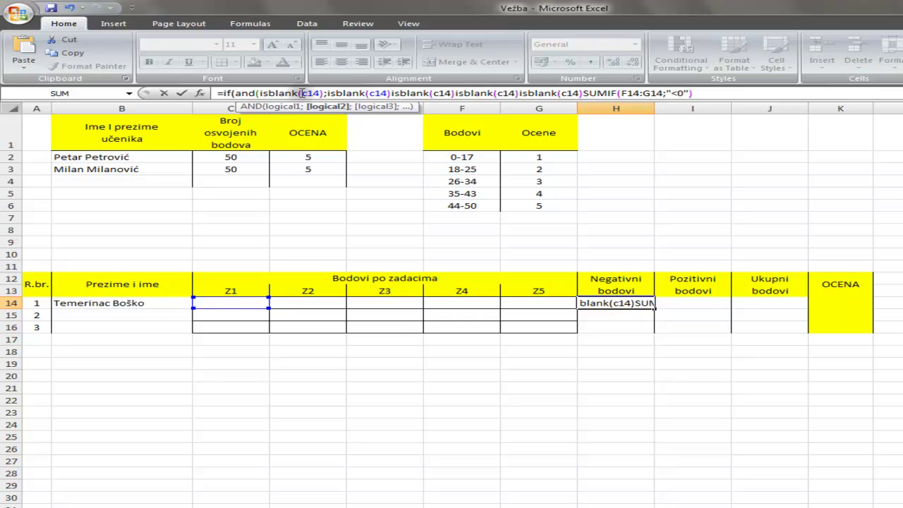
Step: Change the second ISBLANK reference to d14 and add a semicolon after that condition
click(383, 92)
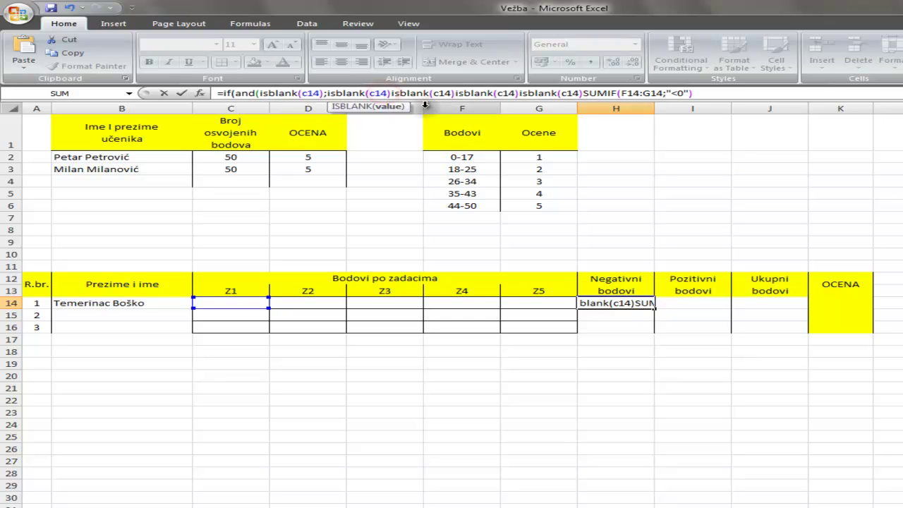
key(Left)
key(Left)
key(BackSpace)
text(d)
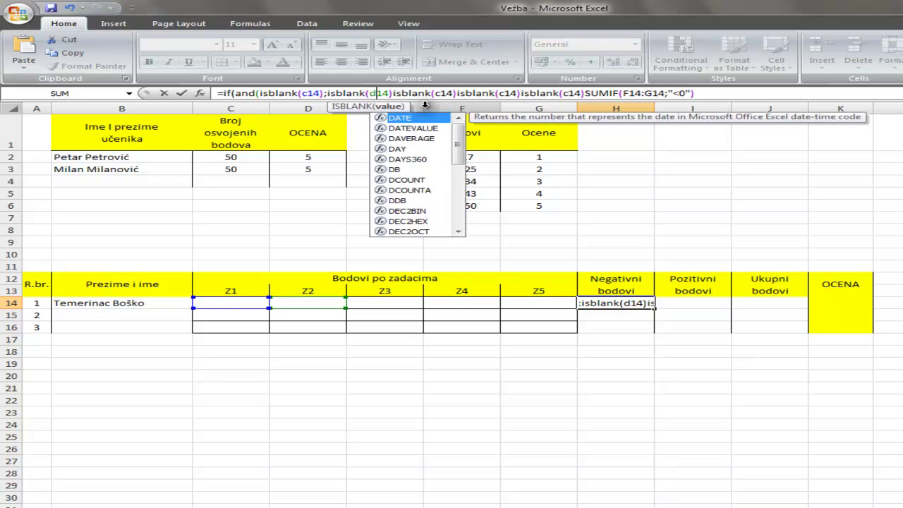
key(Right)
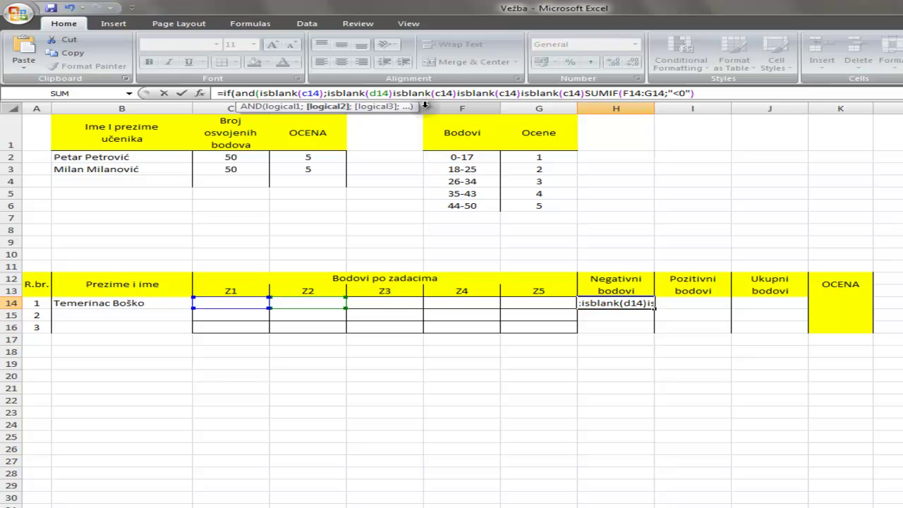
text(;)
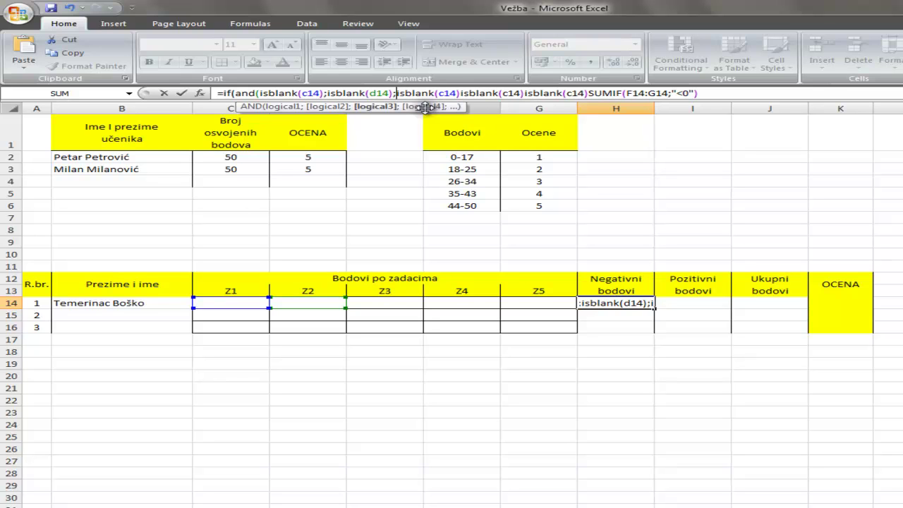
Step: Change the third ISBLANK reference to e14 and add a semicolon after that condition
key(Right)
key(Right)
key(Right)
key(Right)
key(Right)
key(Right)
key(Right)
key(Right)
key(Right)
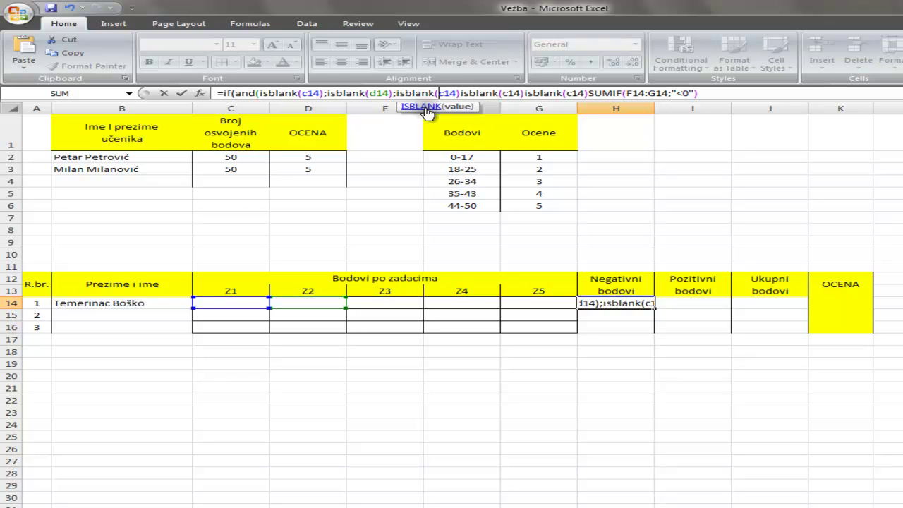
key(BackSpace)
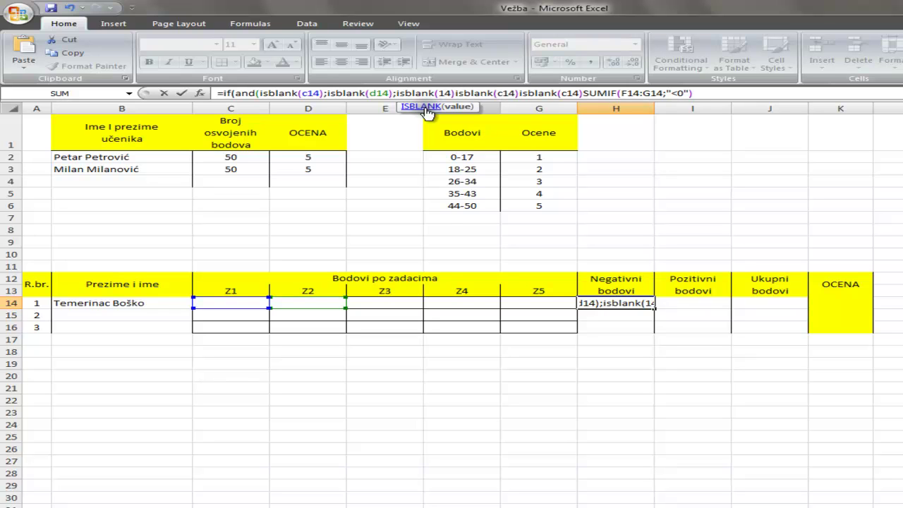
text(e)
key(Right)
key(Right)
key(Right)
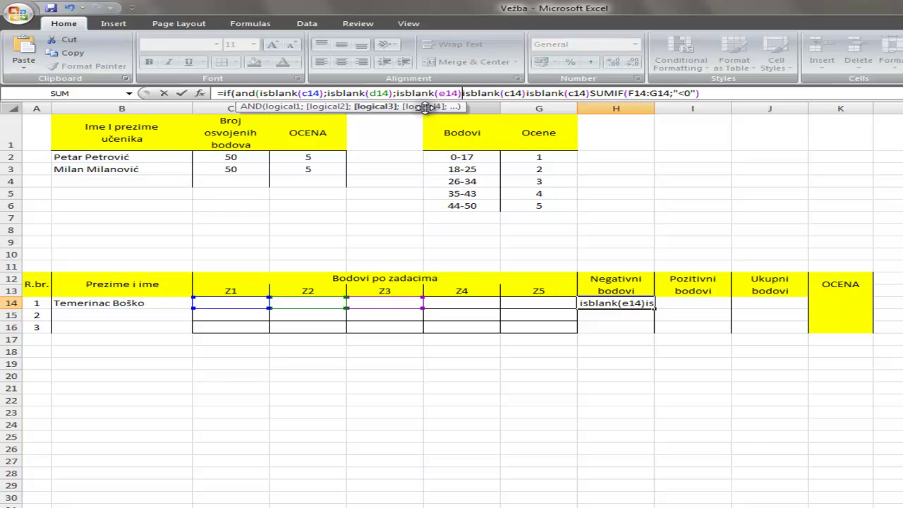
text(;)
Step: Change the fourth ISBLANK reference in the H14 formula to f14 and add a semicolon after that condition
key(Right)
key(Right)
key(Right)
key(Right)
key(Right)
key(Right)
key(Right)
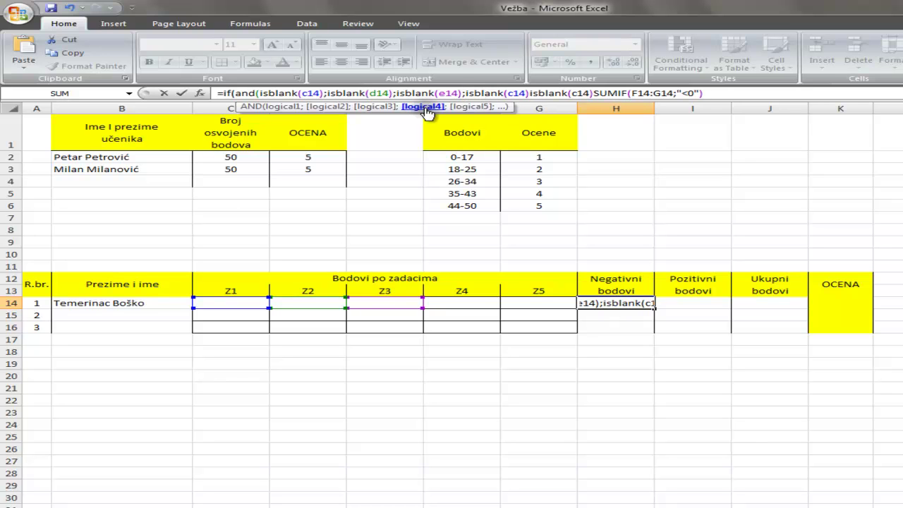
key(Right)
key(Delete)
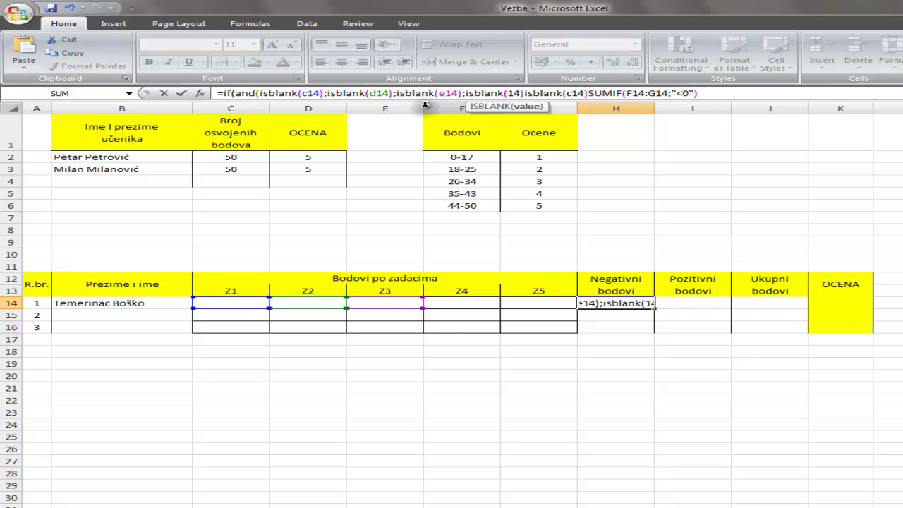
text(f)
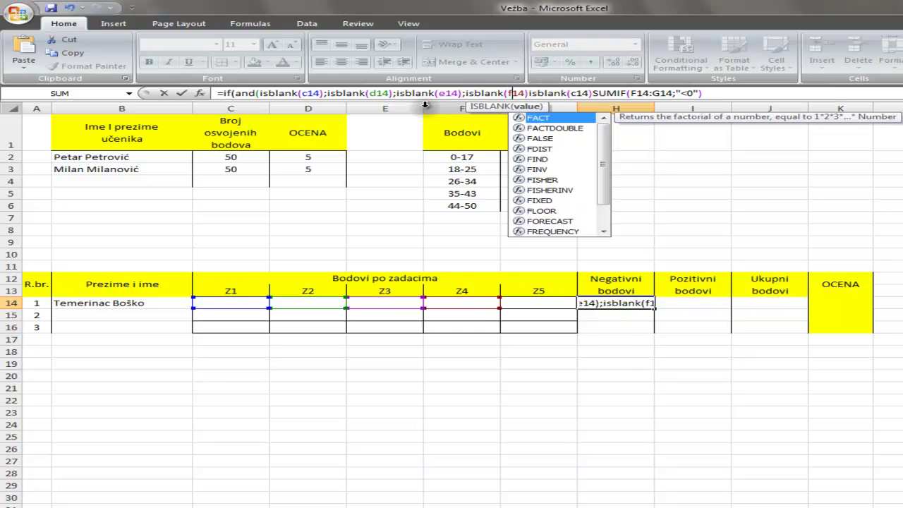
key(Right)
key(Right)
key(Right)
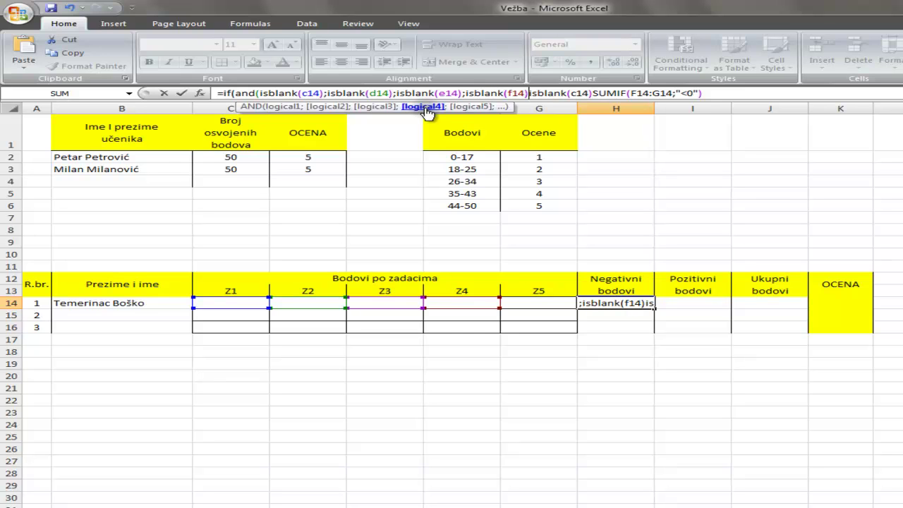
text(;)
Step: Change the fifth ISBLANK reference in the H14 formula to g14 and close the AND function with a parenthesis
key(Right)
key(Right)
key(Right)
key(Right)
key(Right)
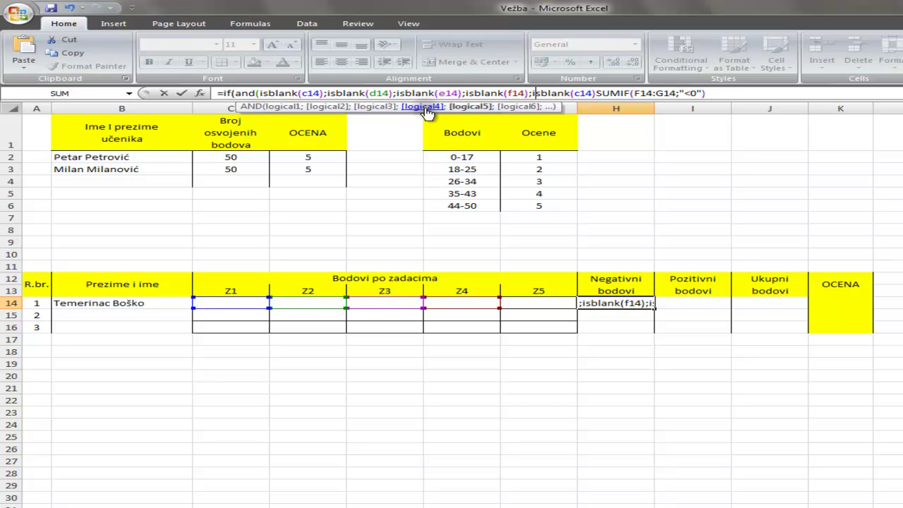
key(Right)
key(Right)
key(Right)
key(Right)
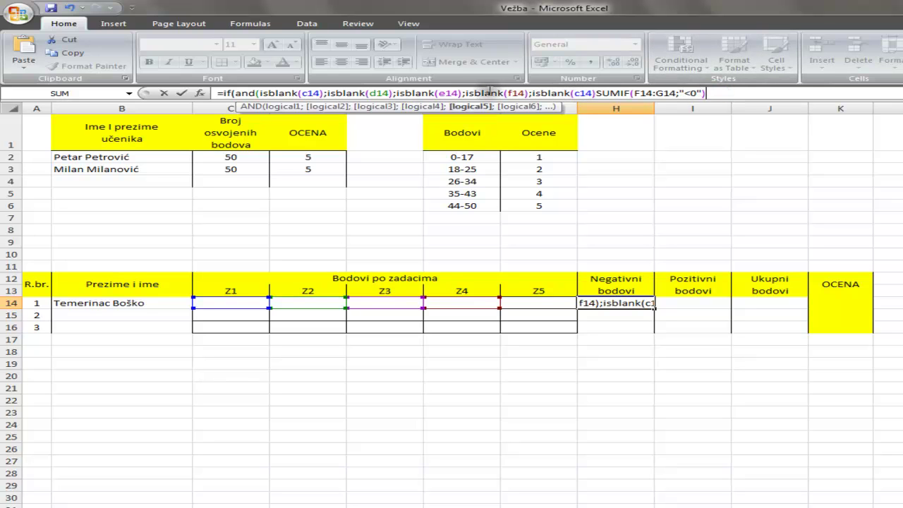
click(577, 93)
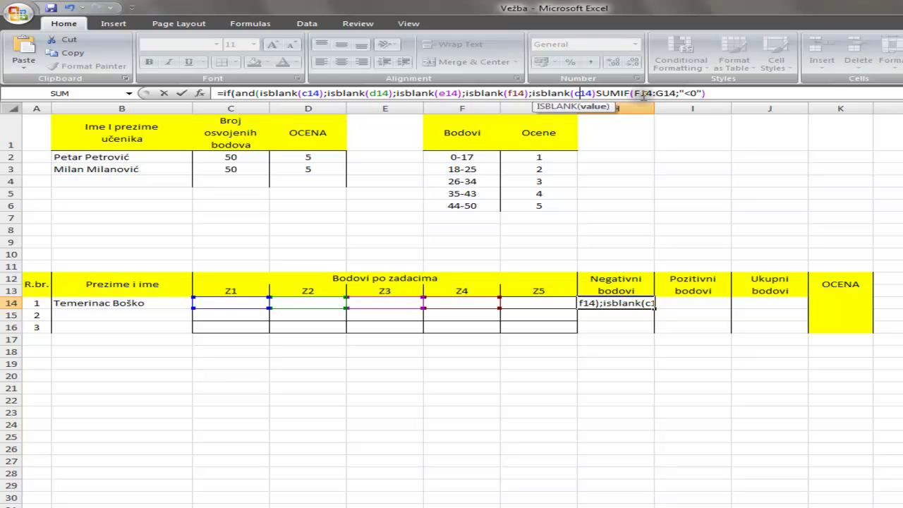
key(Delete)
text(g)
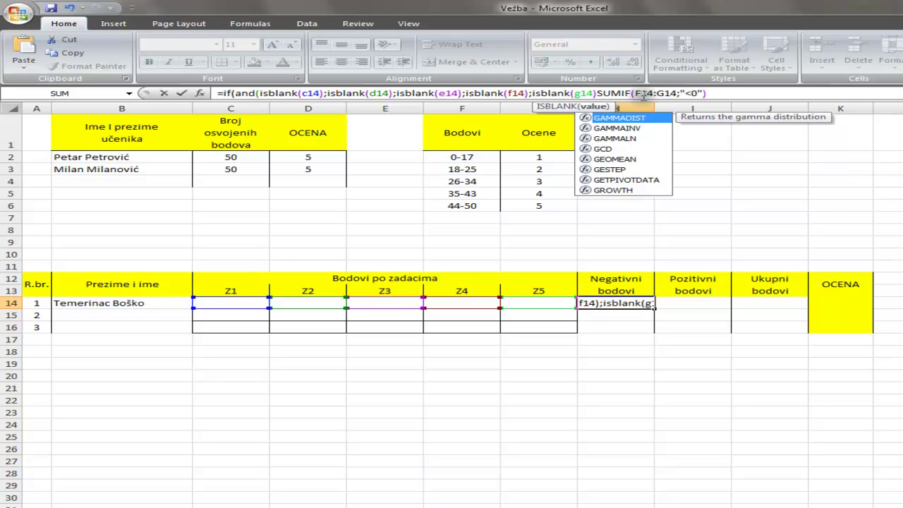
key(Right)
key(Right)
key(Right)
key(Right)
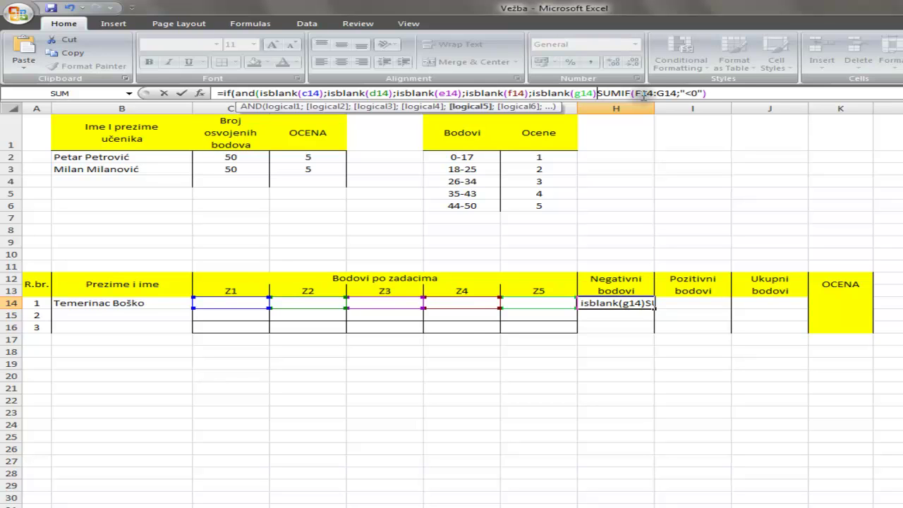
text())
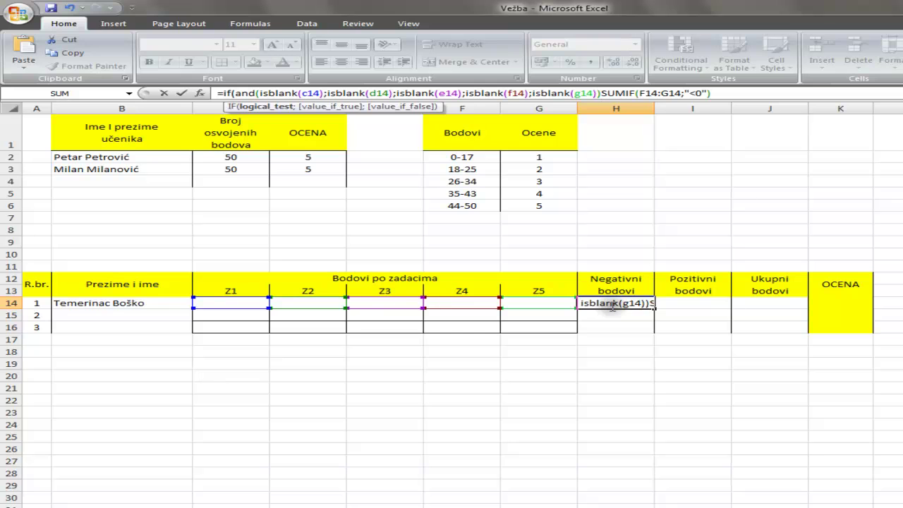
Step: Complete the IF in H14 with "" as the value if true and the SUMIF as the value if false, and enter the formula
text(;"")
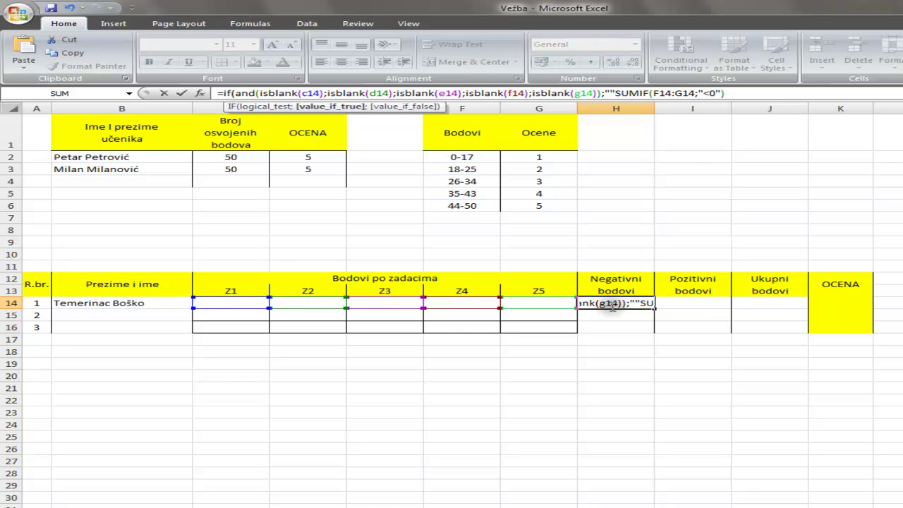
text(;)
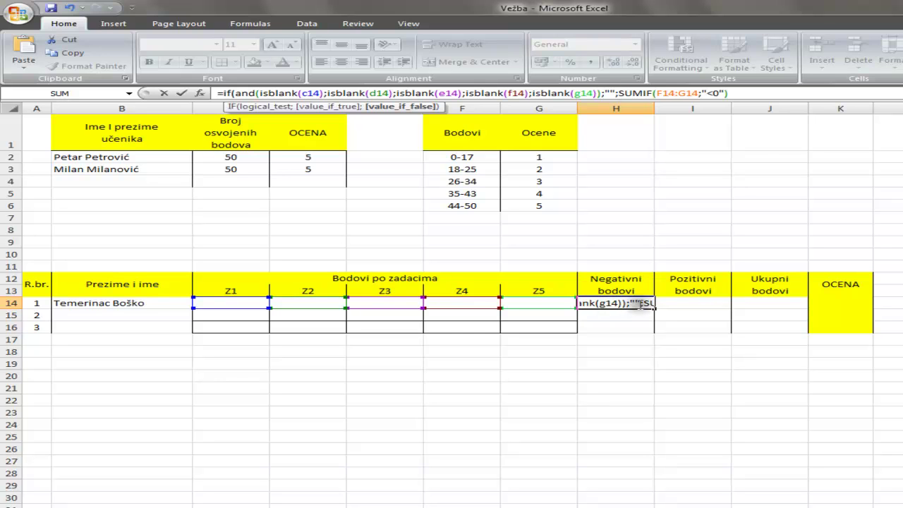
click(733, 92)
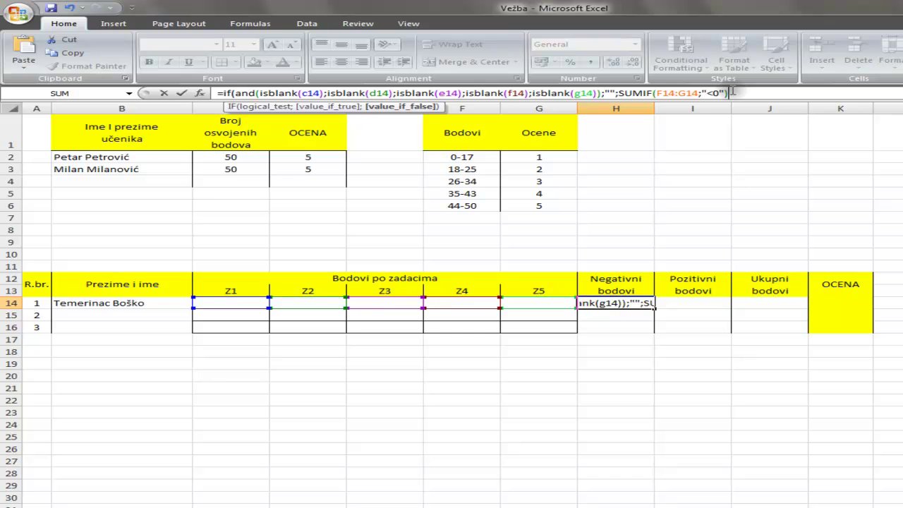
text())
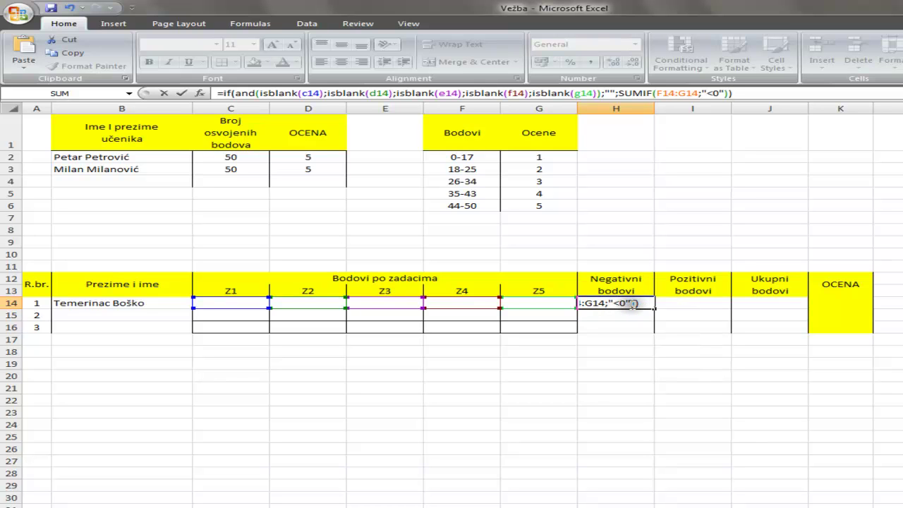
key(Return)
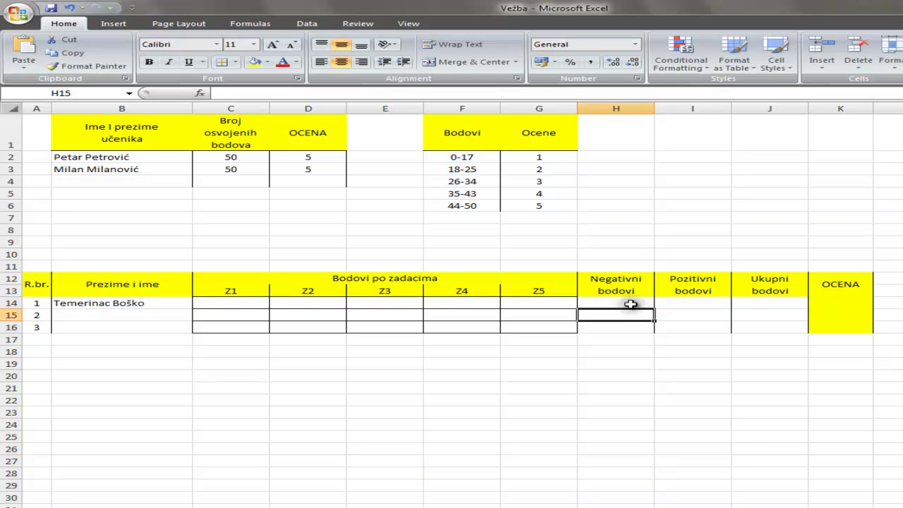
Step: Copy the complete formula text of H14
click(630, 304)
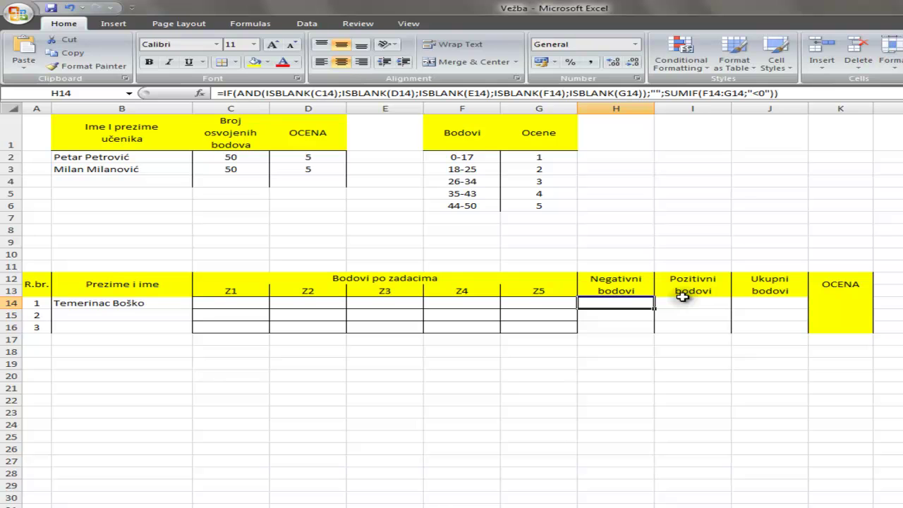
drag(788, 93, 201, 102)
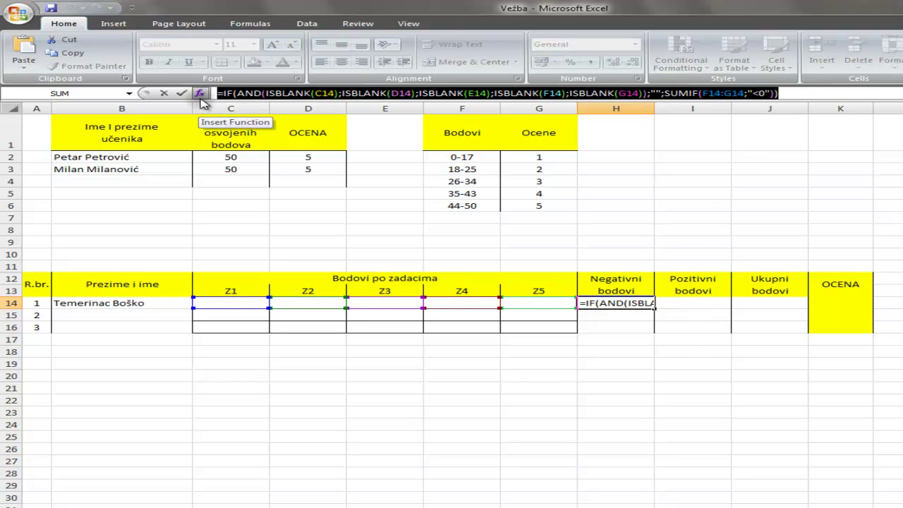
key(ctrl+c)
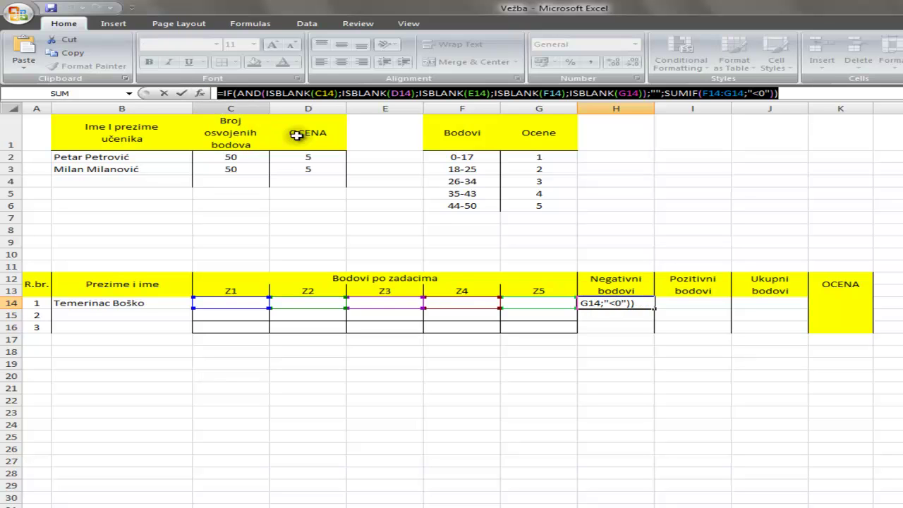
text(=)
click(680, 303)
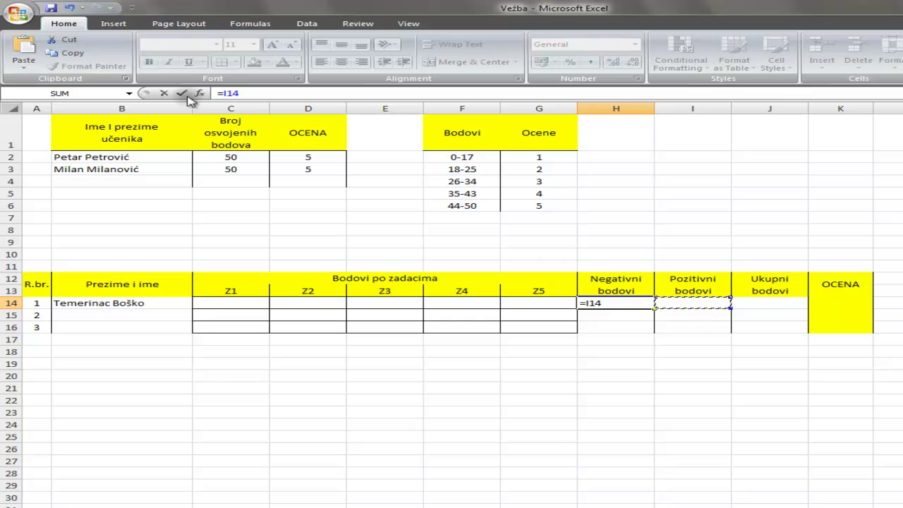
click(69, 8)
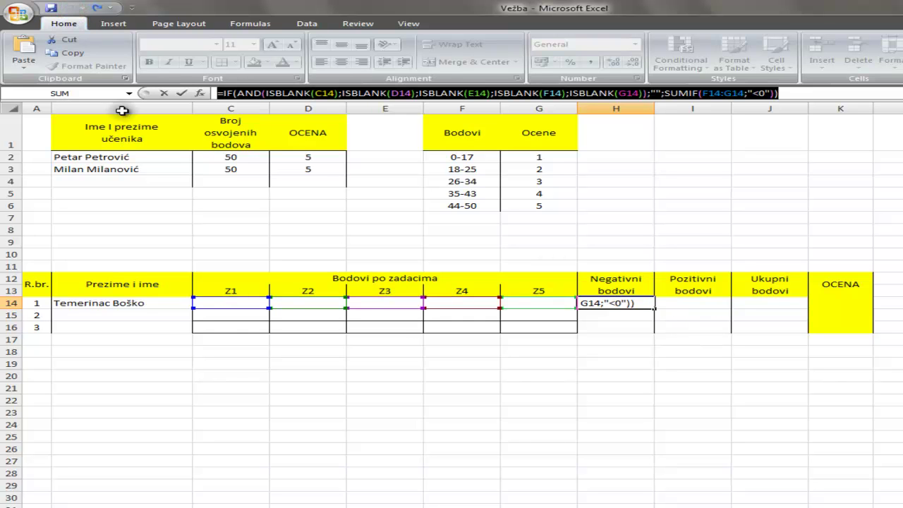
Step: Leave the H14 formula and paste the copied formula into I14 under Pozitivni bodovi
key(Return)
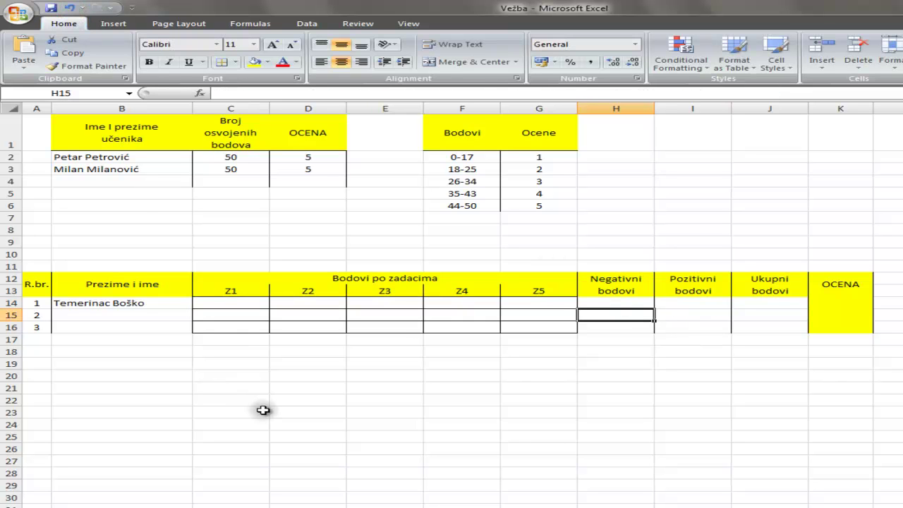
click(676, 301)
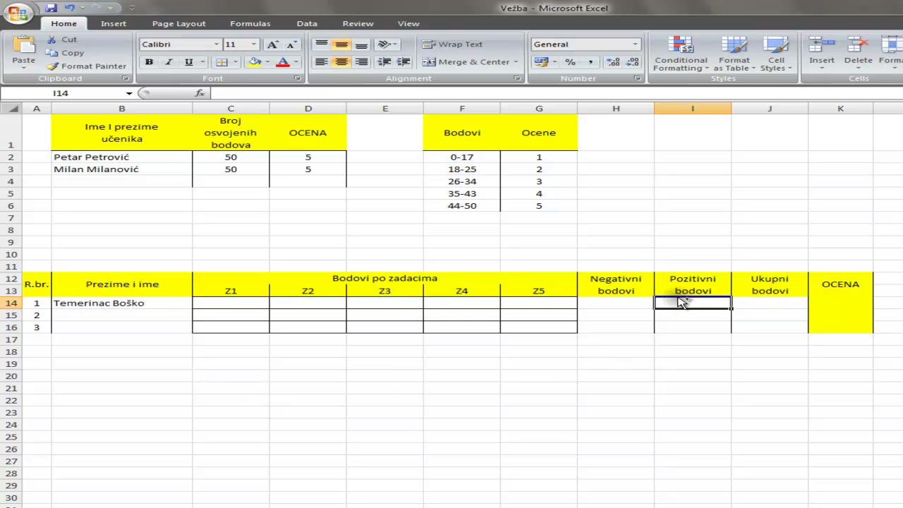
key(ctrl+v)
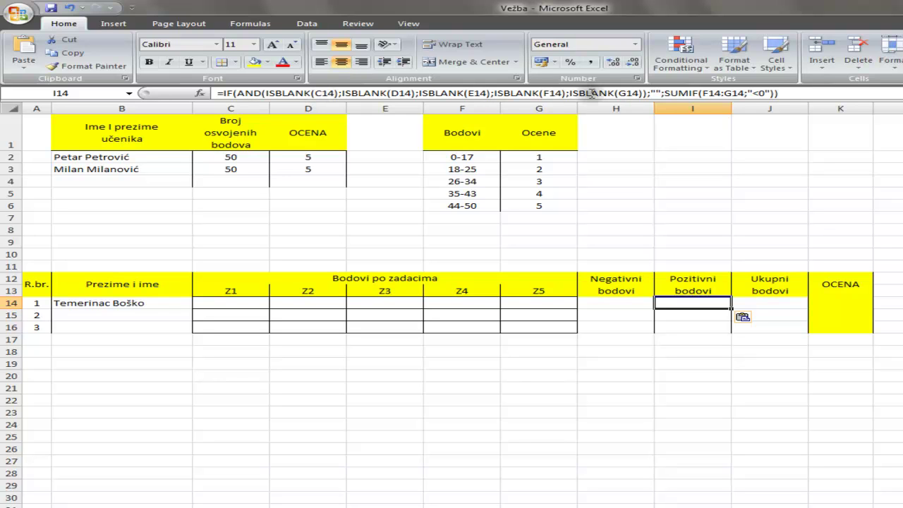
Step: Change the SUMIF criterion in the I14 formula to ">0"
click(758, 93)
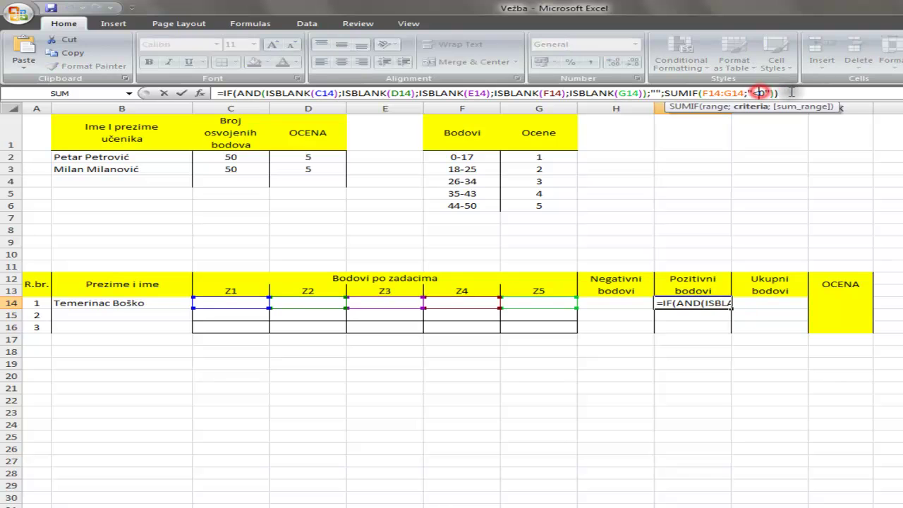
key(BackSpace)
text(>)
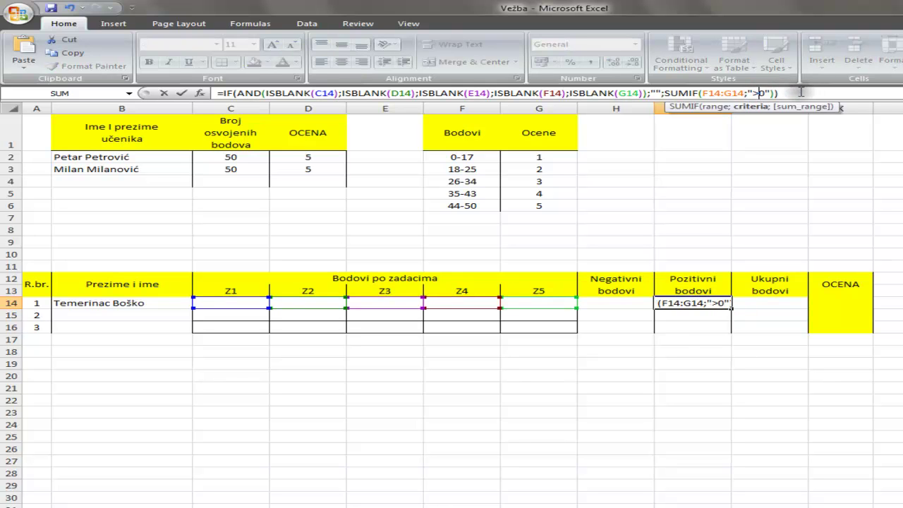
Step: Replace the SUMIF range in the I14 formula with C14:G14 and enter the formula
click(743, 93)
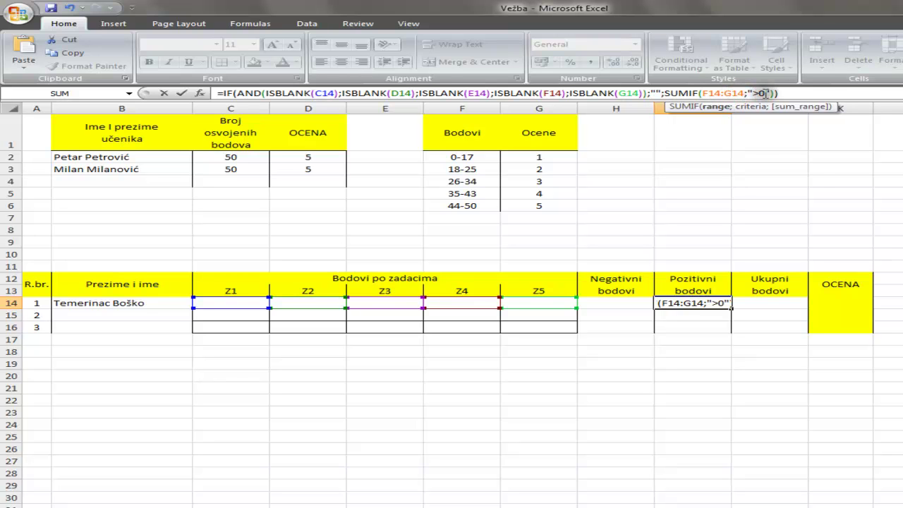
key(BackSpace)
key(BackSpace)
key(BackSpace)
key(BackSpace)
key(BackSpace)
key(BackSpace)
key(BackSpace)
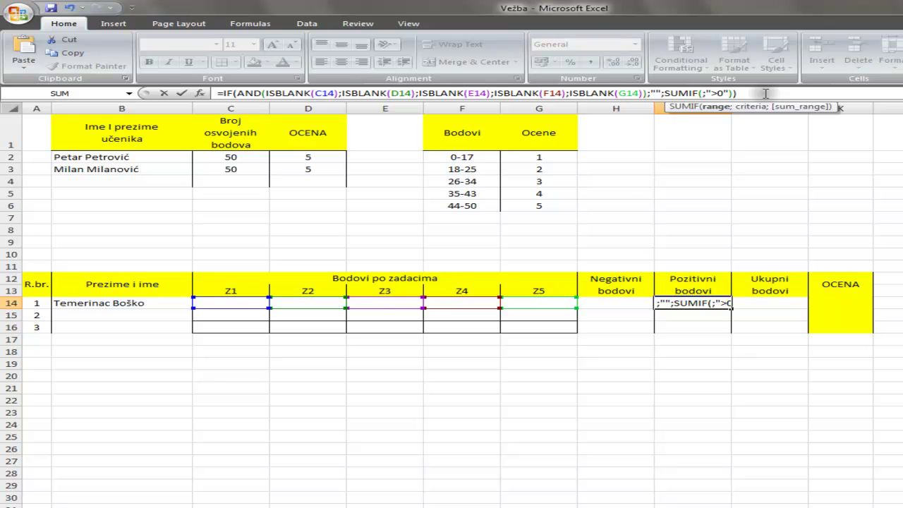
click(240, 303)
drag(240, 303, 546, 303)
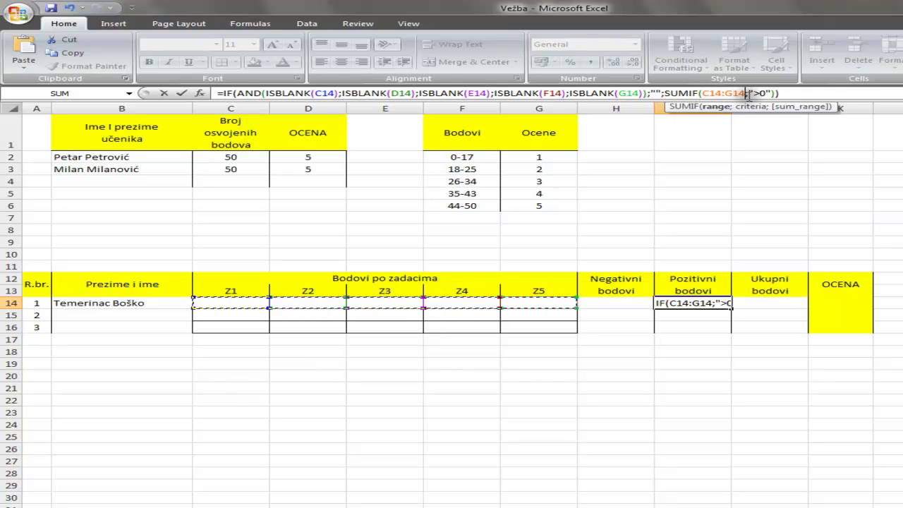
drag(240, 303, 549, 309)
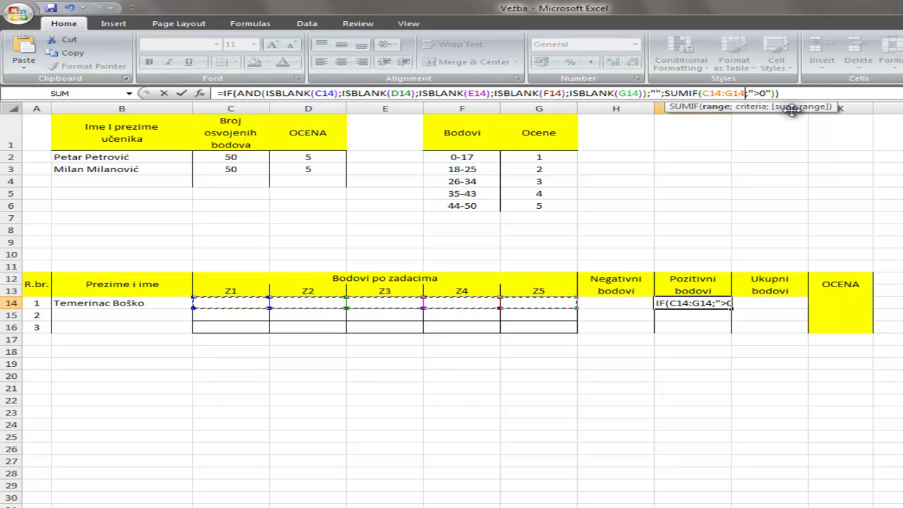
key(Return)
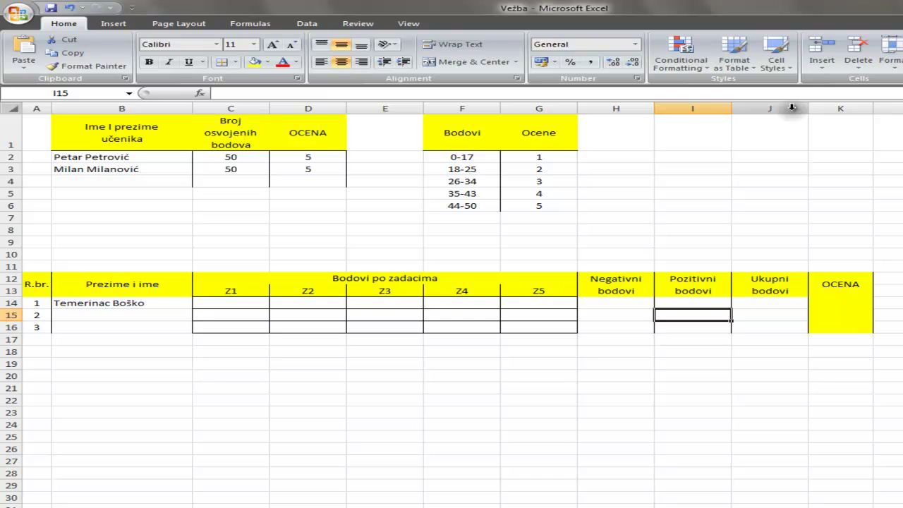
Step: Enter the formula =sum(H14:I14) in J14 under Ukupni bodovi to total the negative and positive points
click(773, 300)
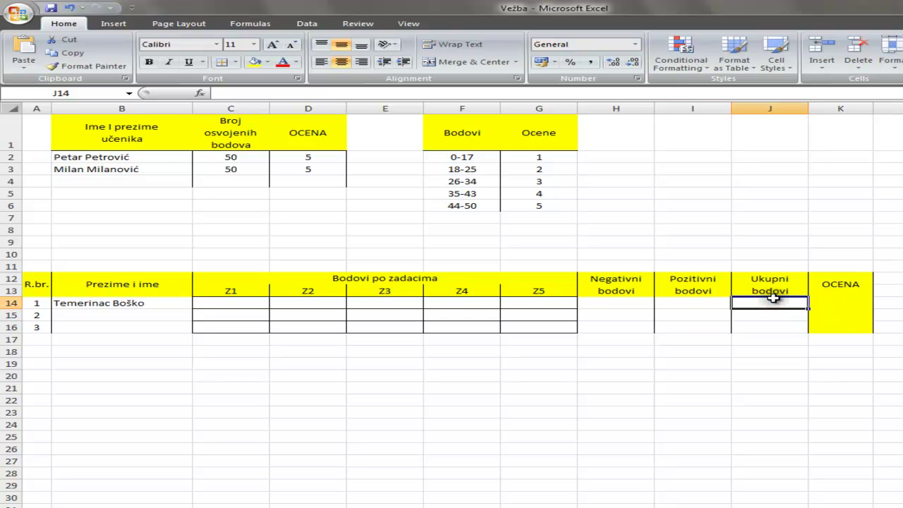
text(=)
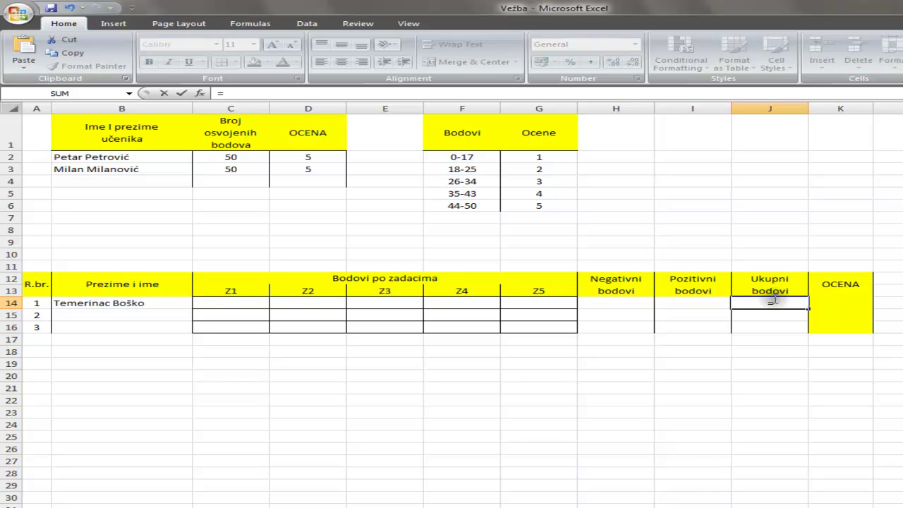
text(sum)
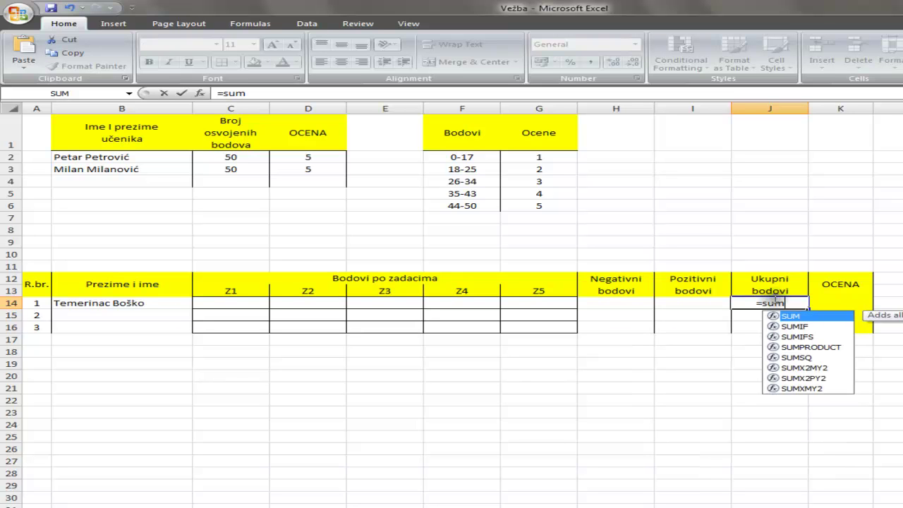
text(()
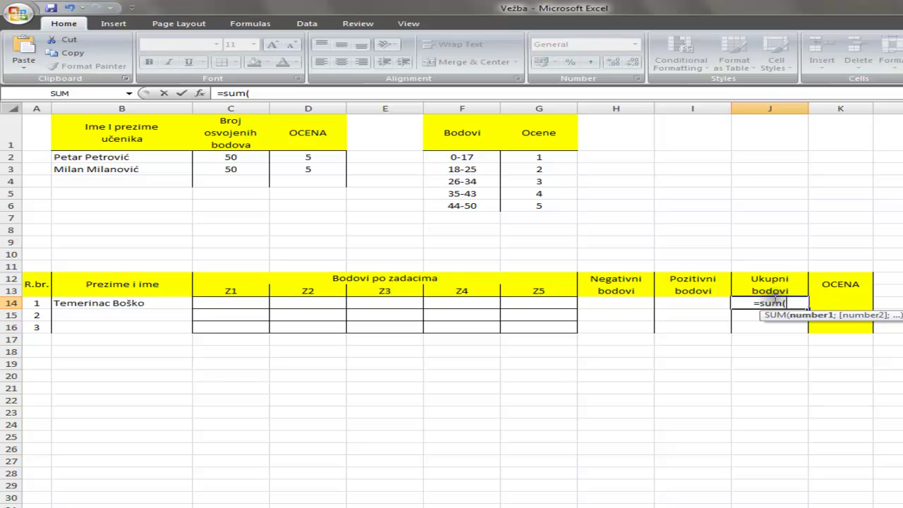
drag(622, 302, 673, 302)
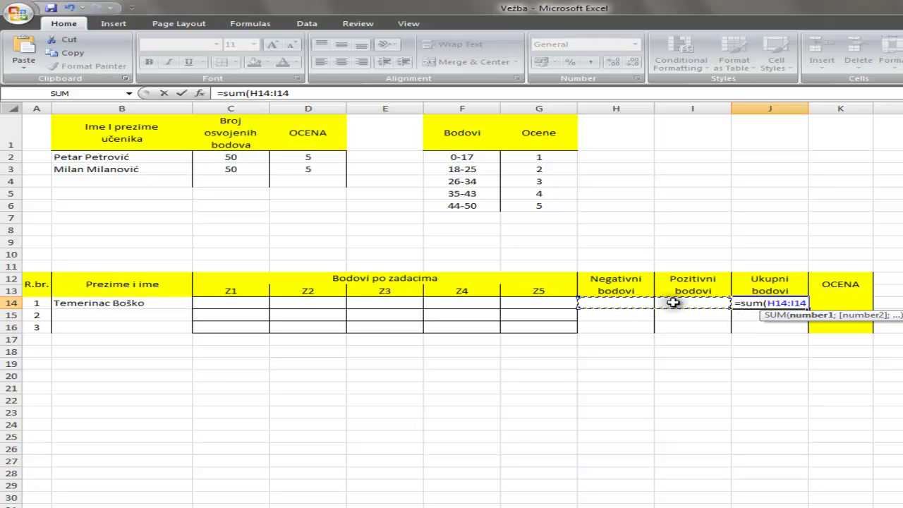
text())
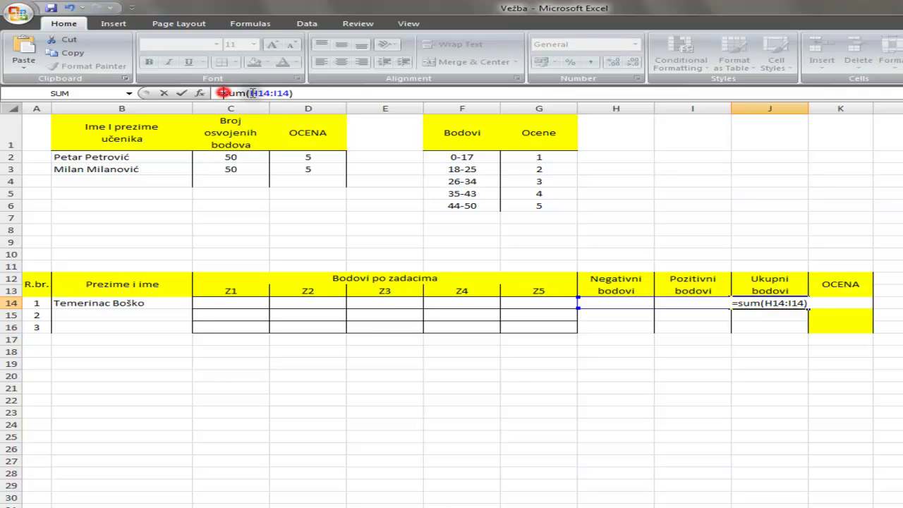
key(Return)
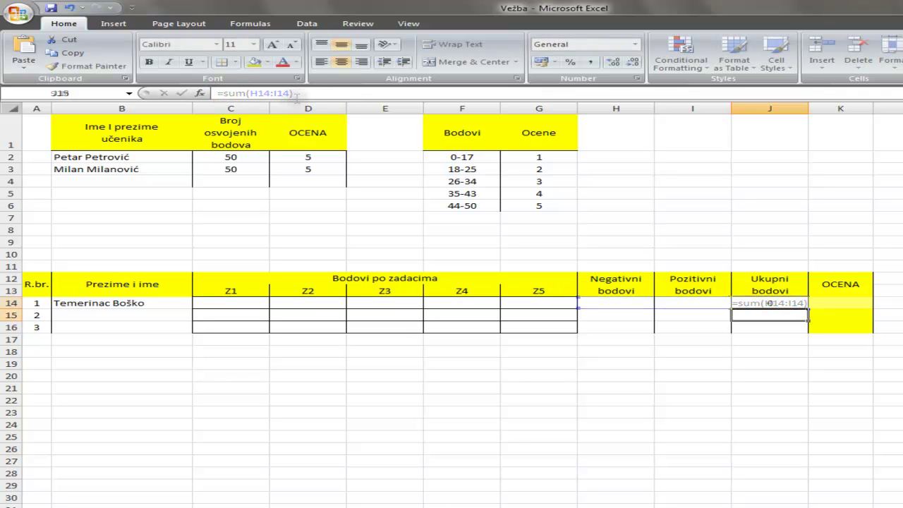
Step: Start a LOOKUP formula in K14 under OCENA with J14 as the lookup value
click(830, 301)
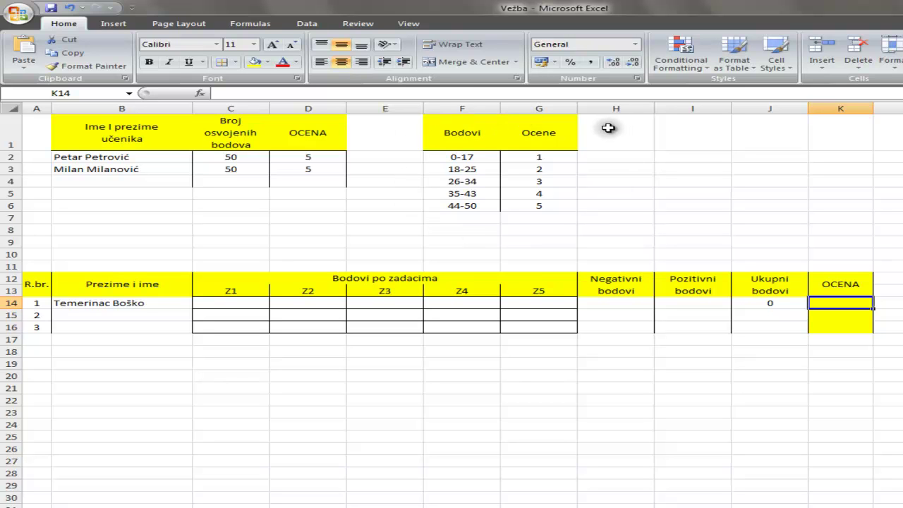
text(=)
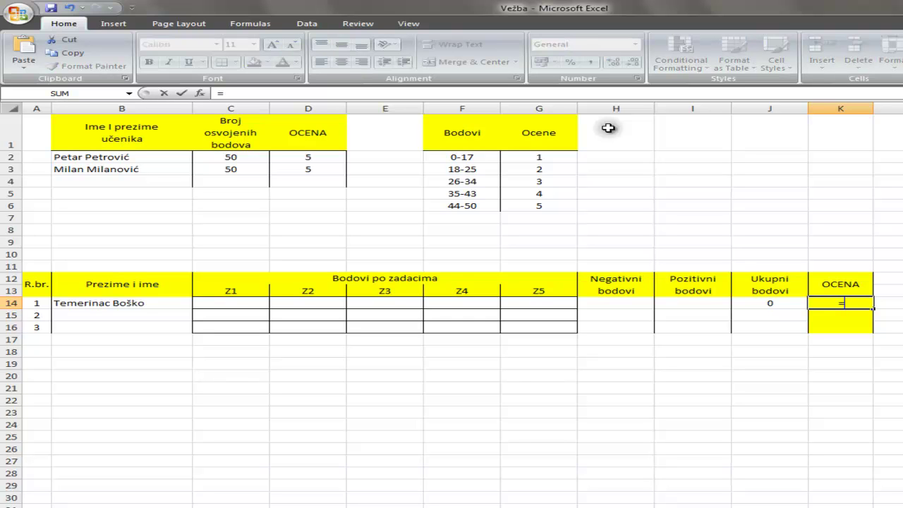
text(l)
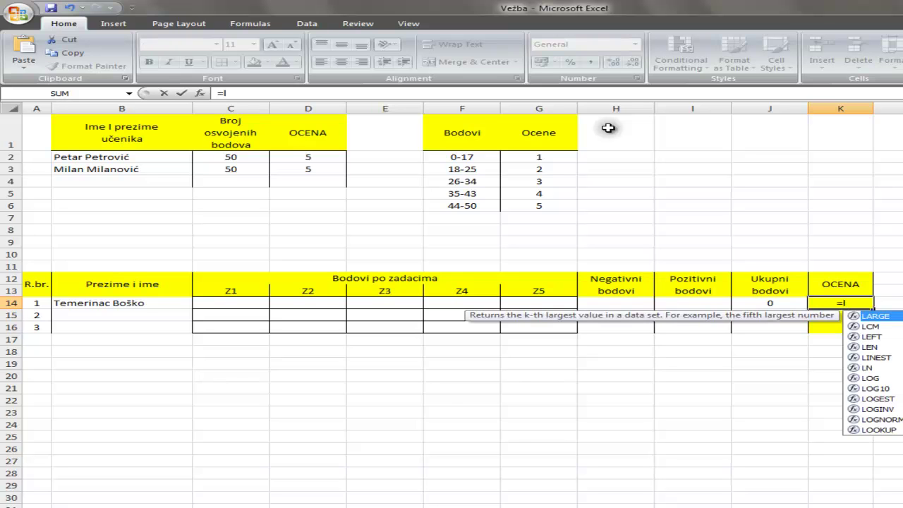
text(ookup)
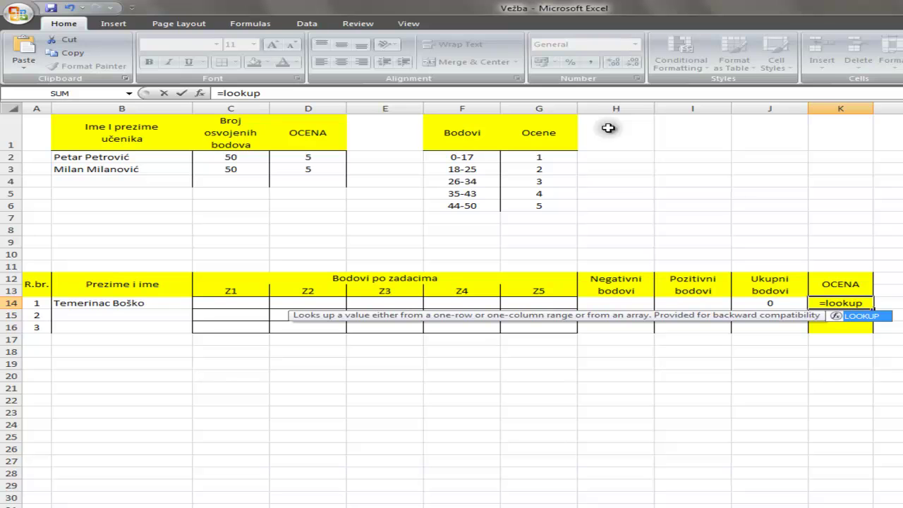
text(()
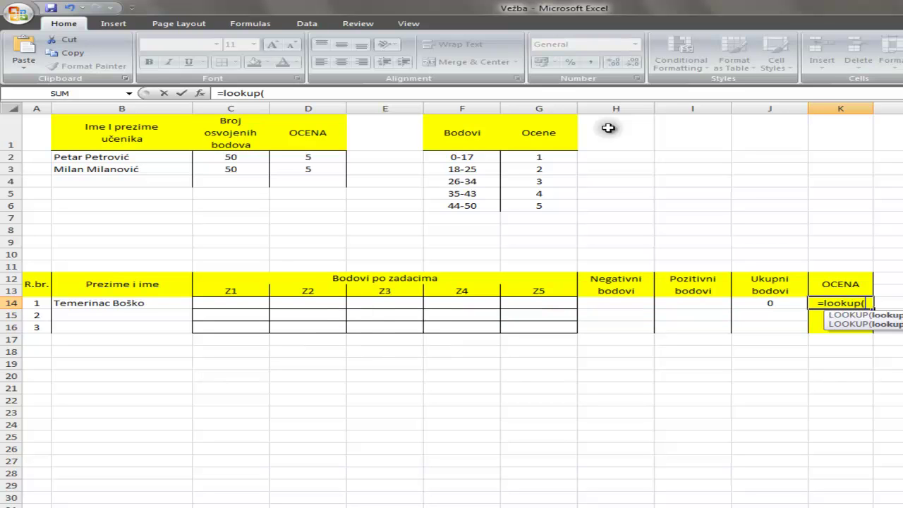
click(746, 303)
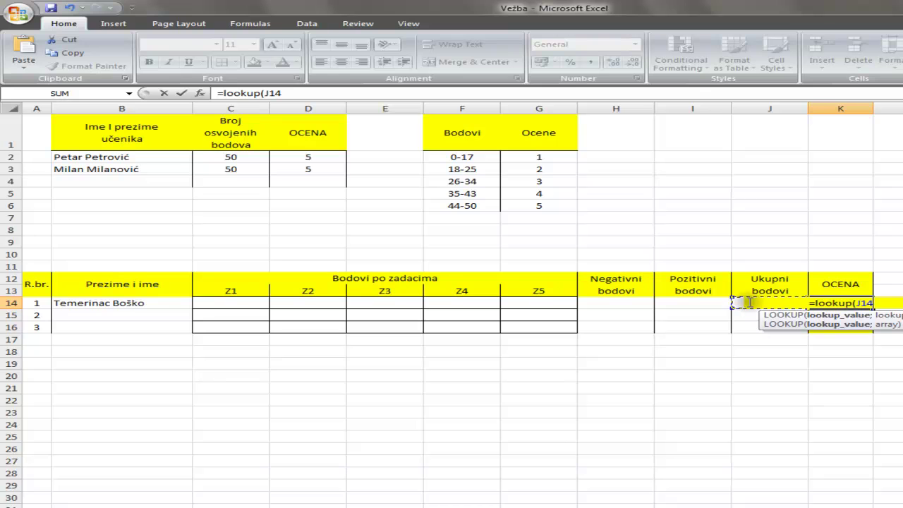
text(;)
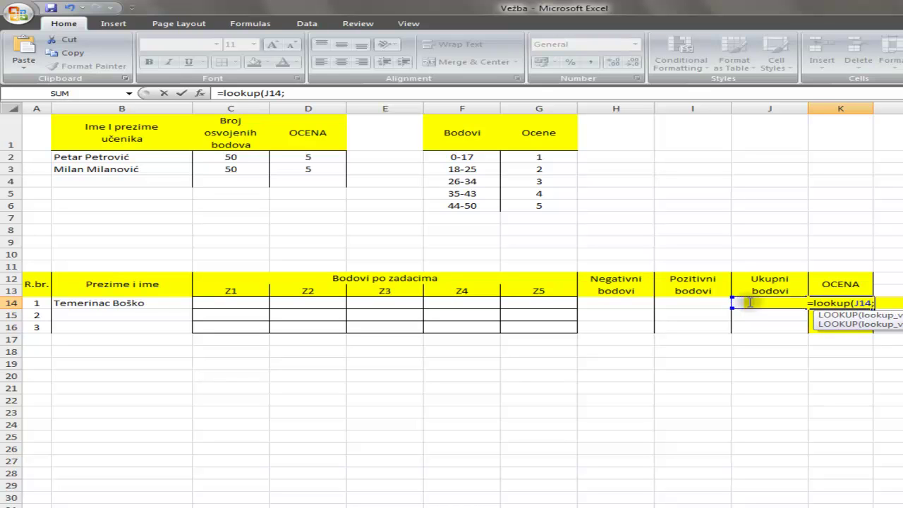
click(289, 93)
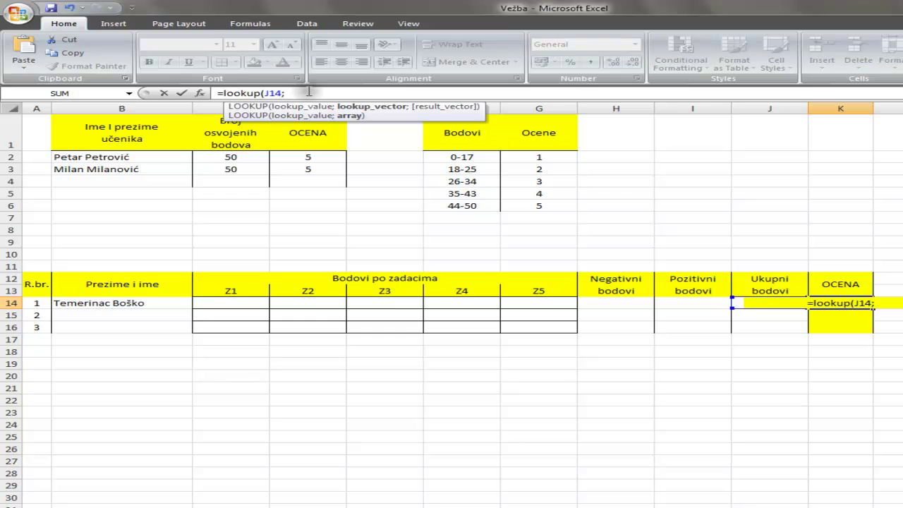
Step: Add the lookup vector {0;18;26;35;44;51} to the K14 LOOKUP formula
text({)
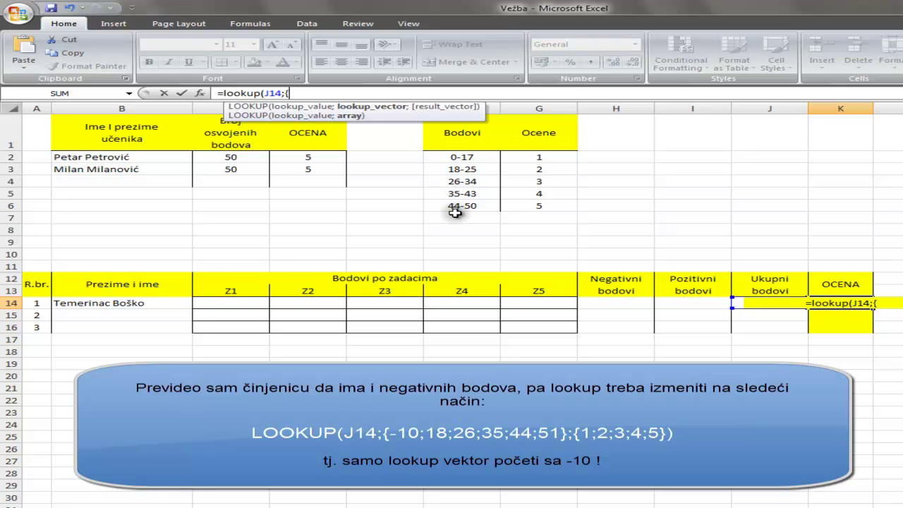
text(0)
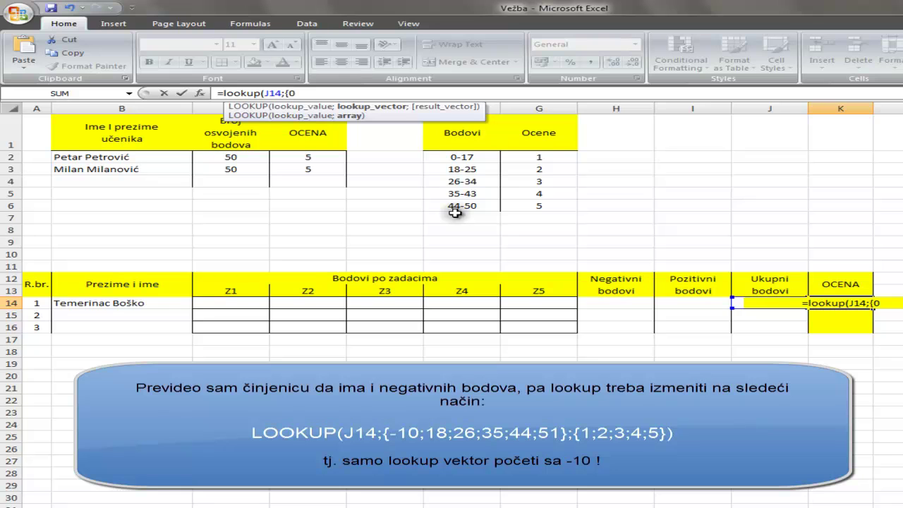
text(;18)
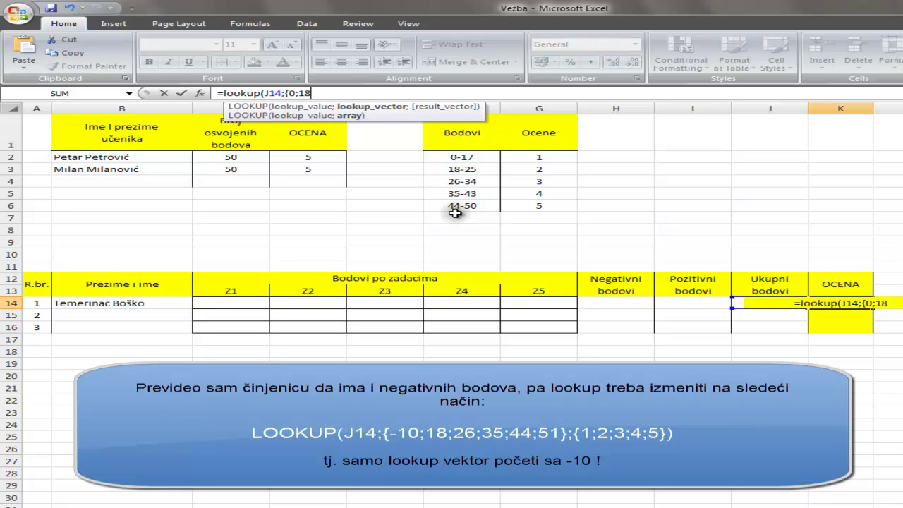
text(;)
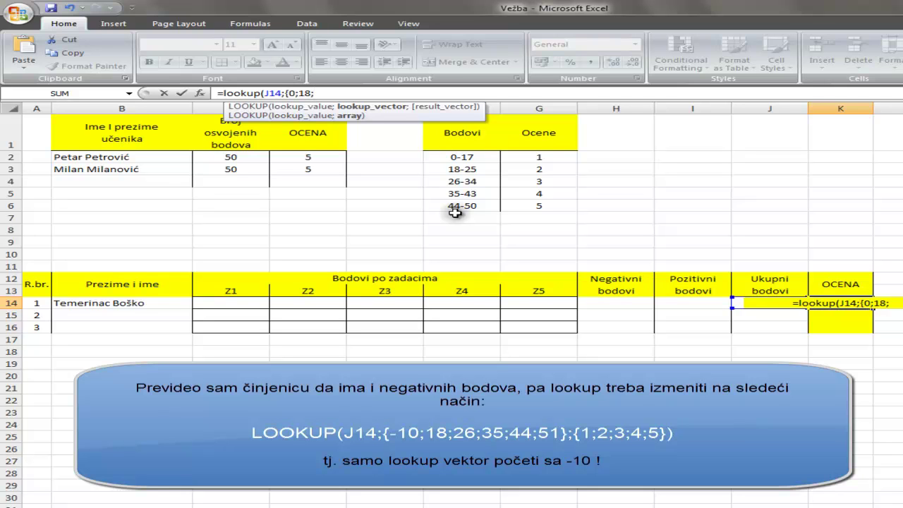
text(26;)
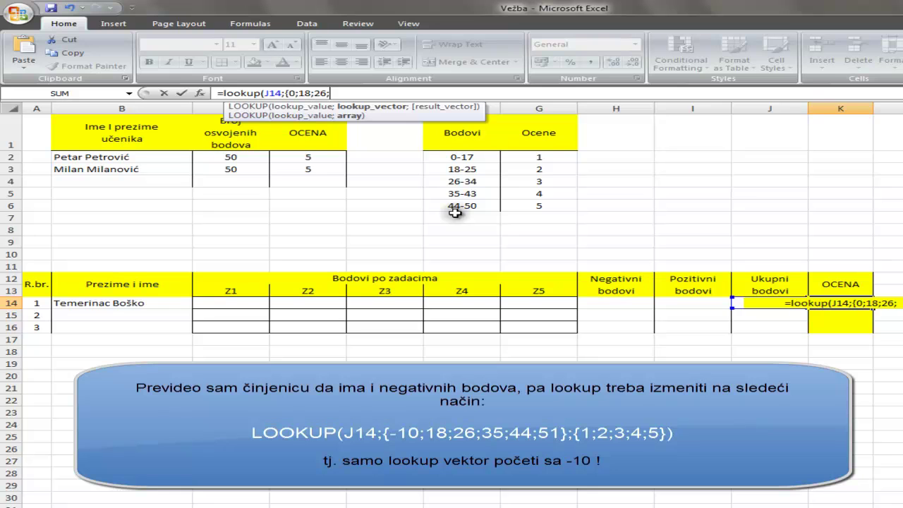
text(35;44;)
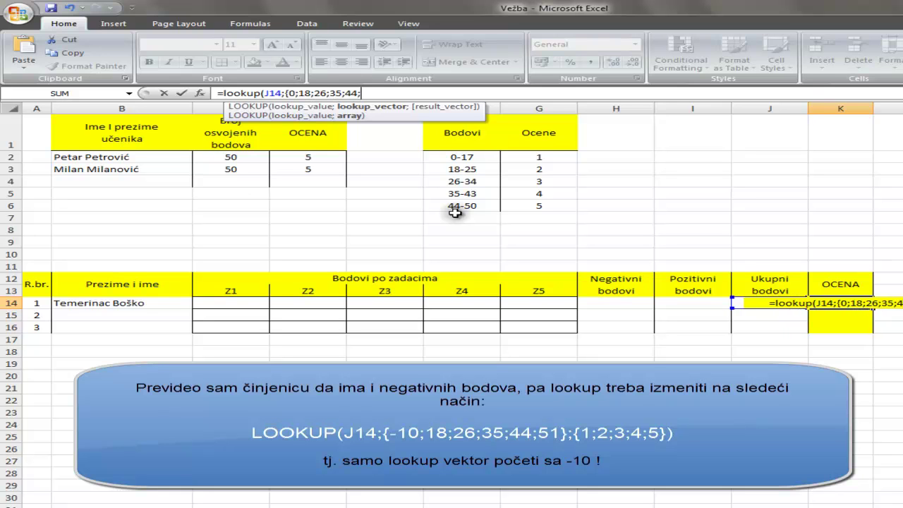
text(51)
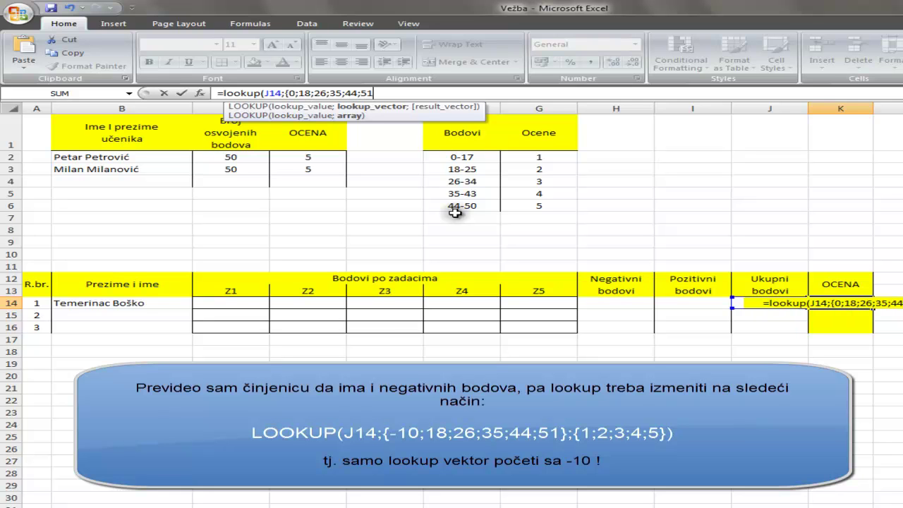
text(})
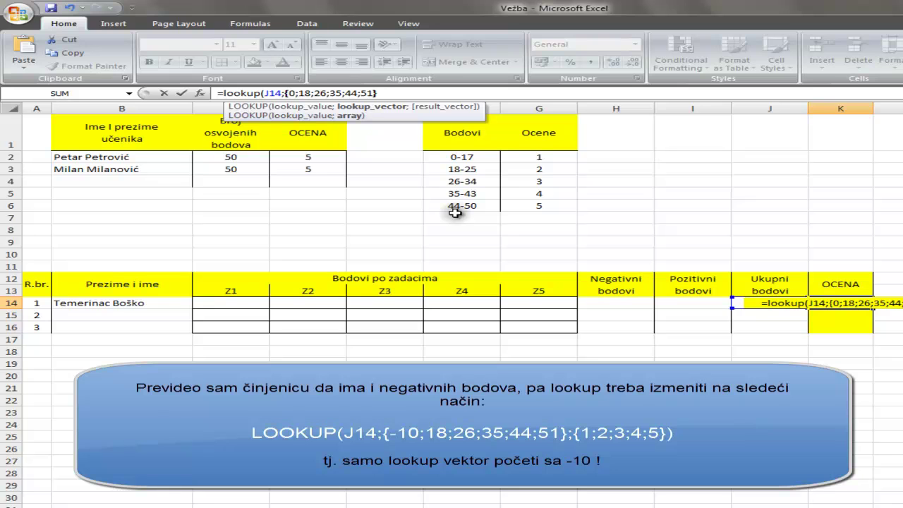
Step: Add the result vector {1;2;3;4;5} to the K14 LOOKUP formula, close it and enter the formula
text(;)
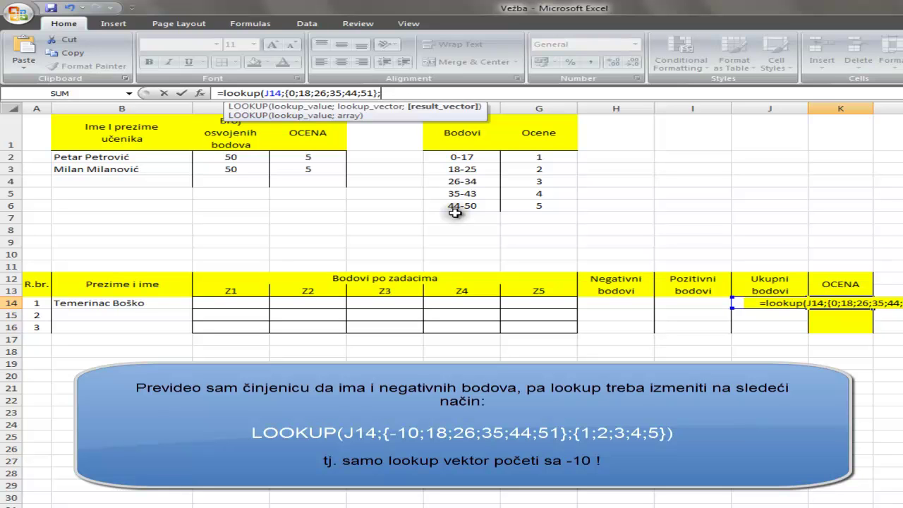
text({)
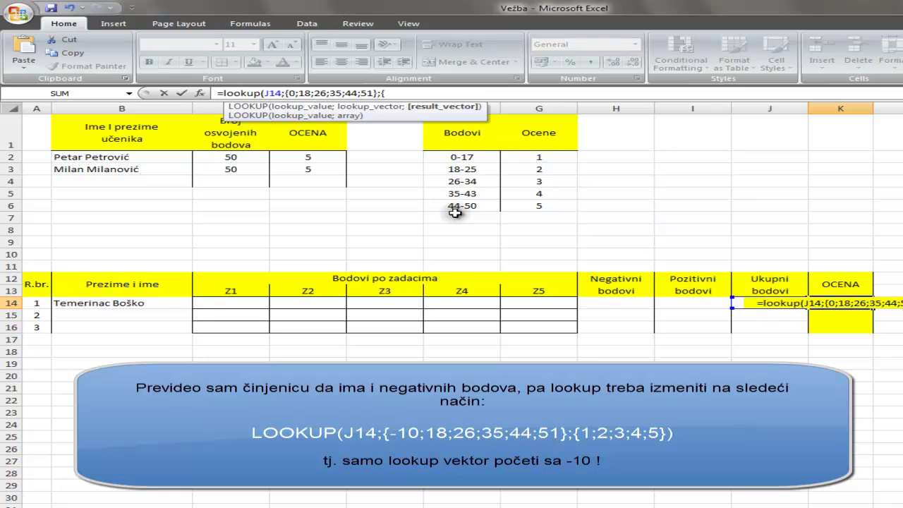
text(1;)
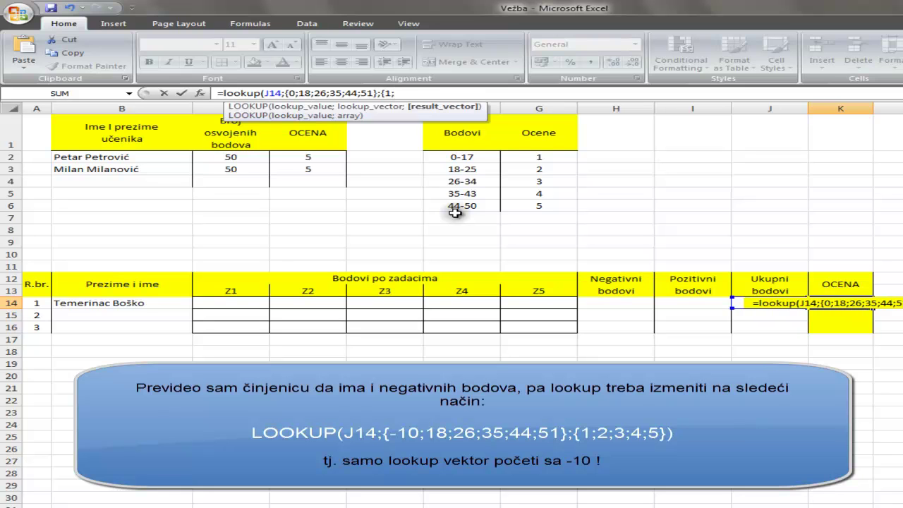
text(2;3;)
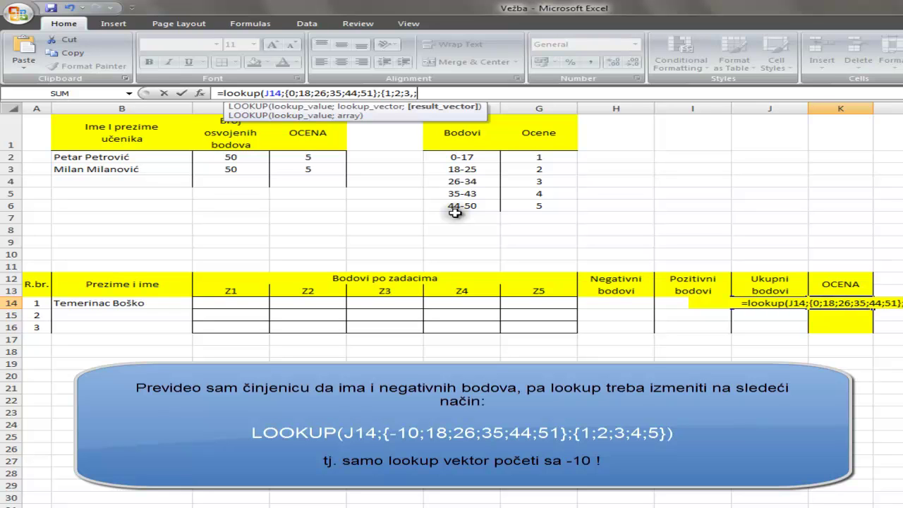
key(BackSpace)
key(BackSpace)
text(;4)
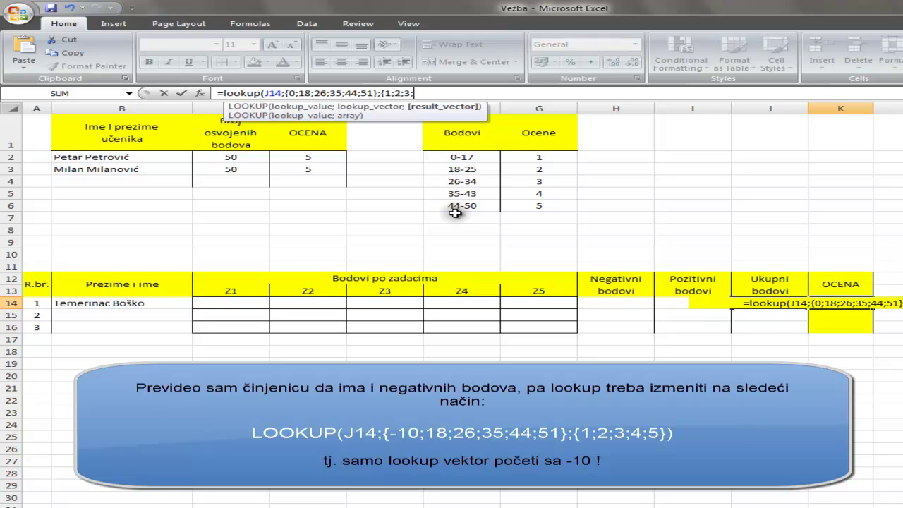
text(;5)
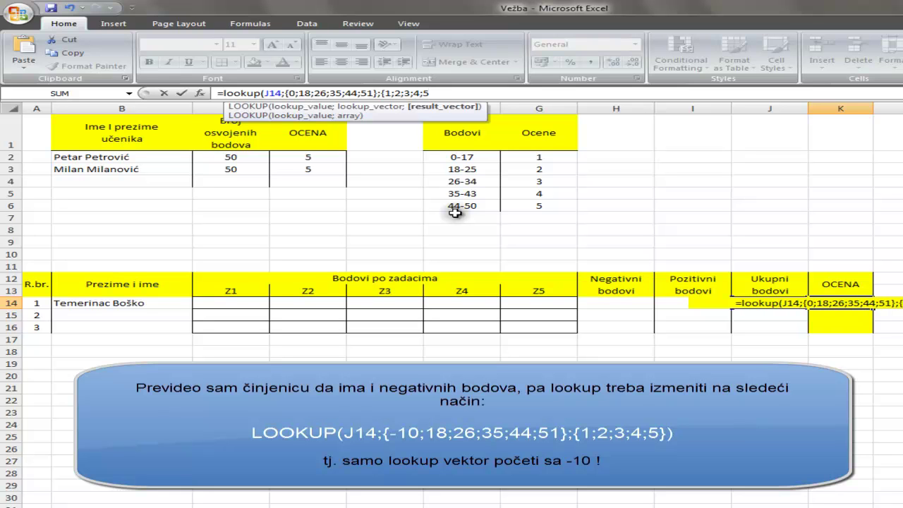
text(})
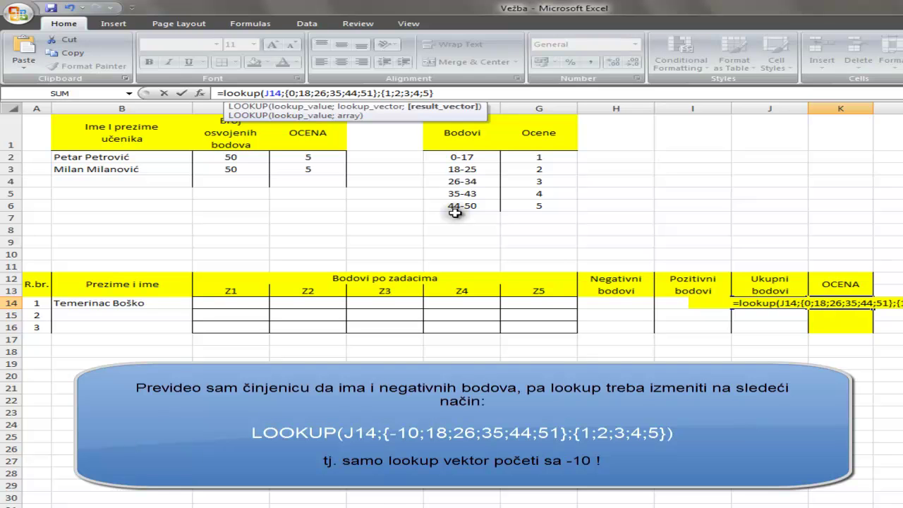
text())
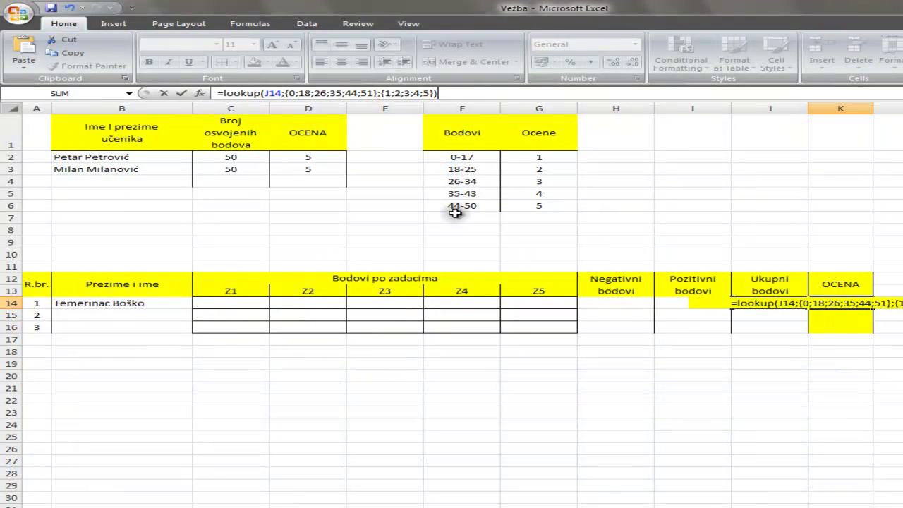
key(Return)
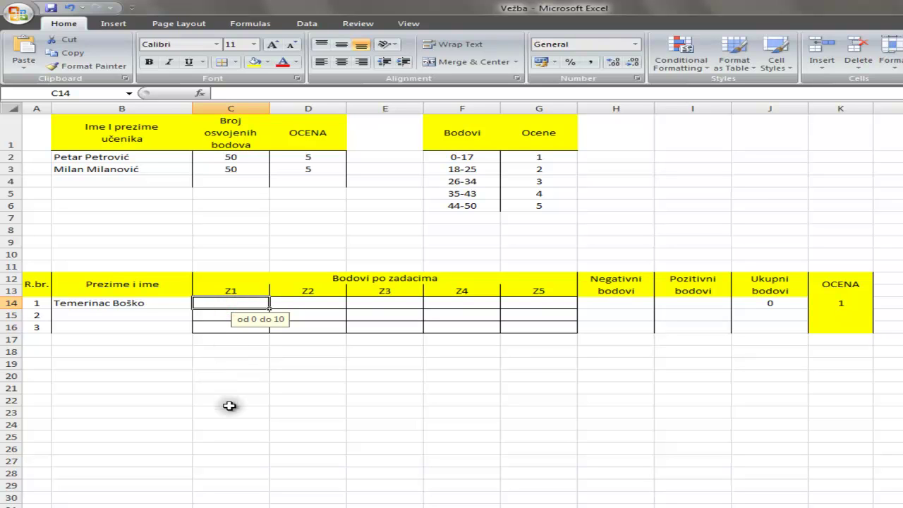
Step: Enter 10 points for task Z1 in C14
text(10)
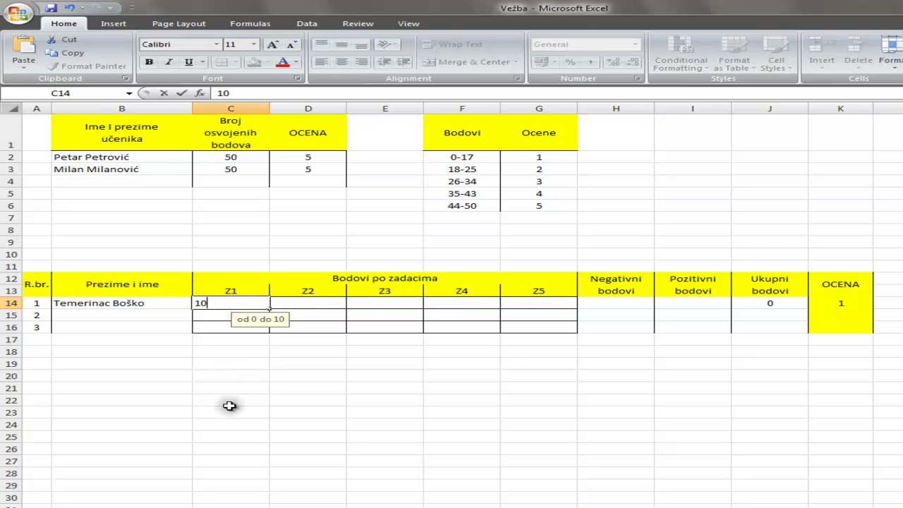
key(Tab)
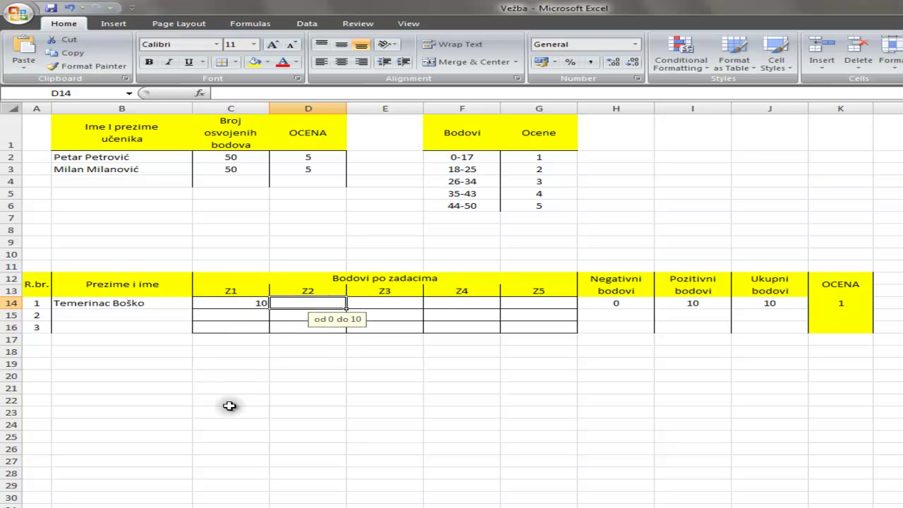
Step: Centre the task point cells C14:G16 both vertically and horizontally
key(Left)
drag(230, 301, 534, 326)
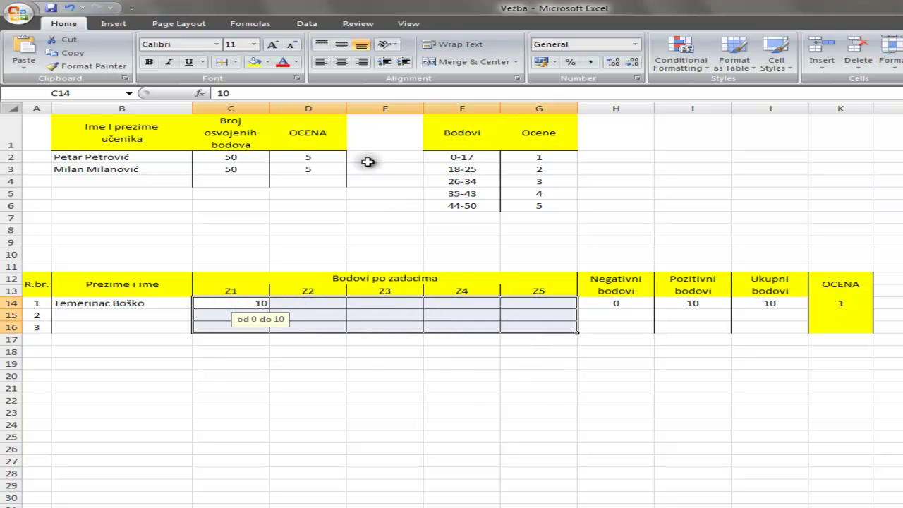
click(341, 44)
click(342, 61)
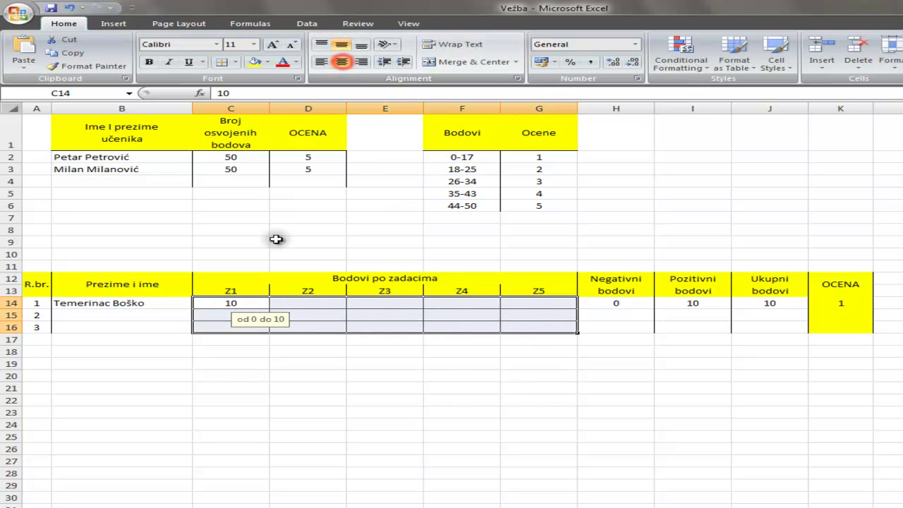
Step: Enter the row 14 points for tasks Z2 to Z5 as 5, 4, -5 and 0 in D14:G14
click(255, 304)
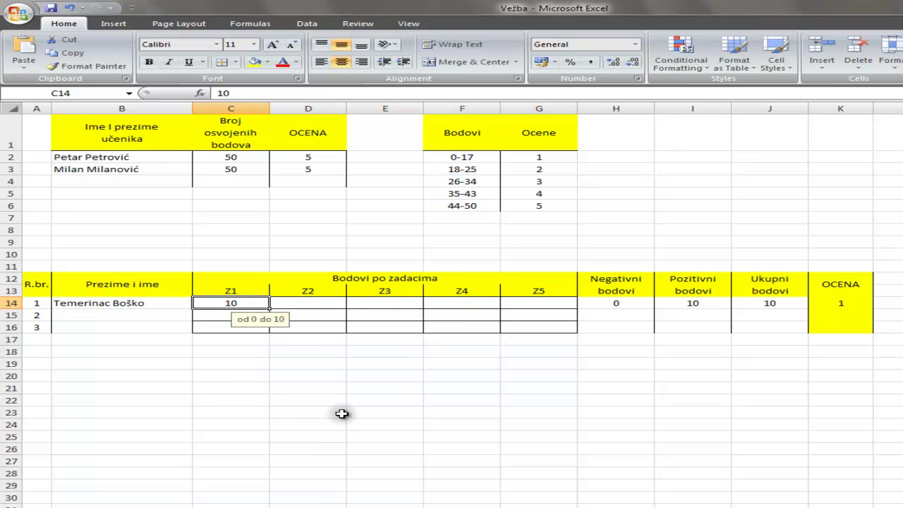
key(Right)
text(5)
key(Right)
text(4)
key(Right)
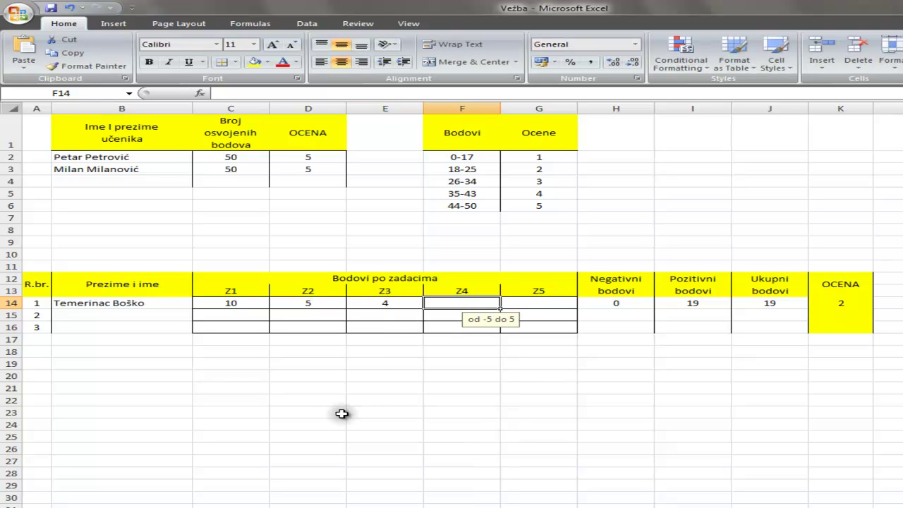
text(-5)
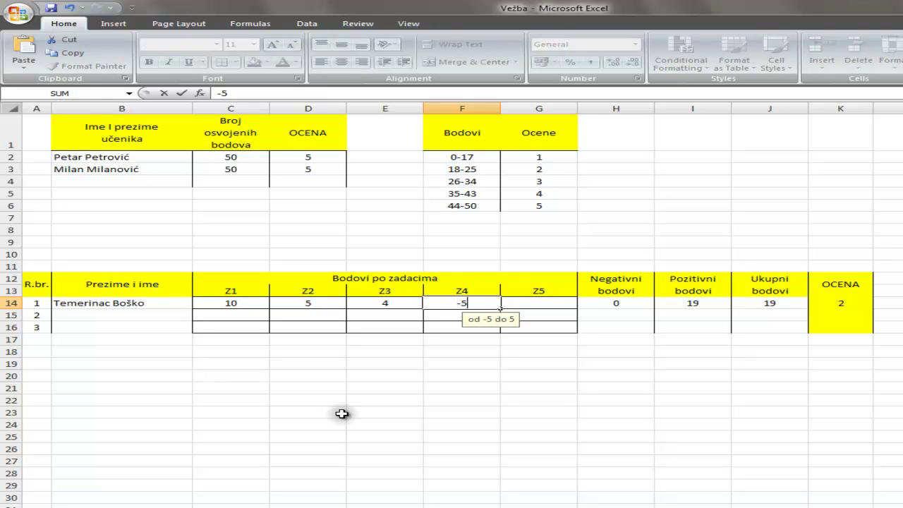
key(Right)
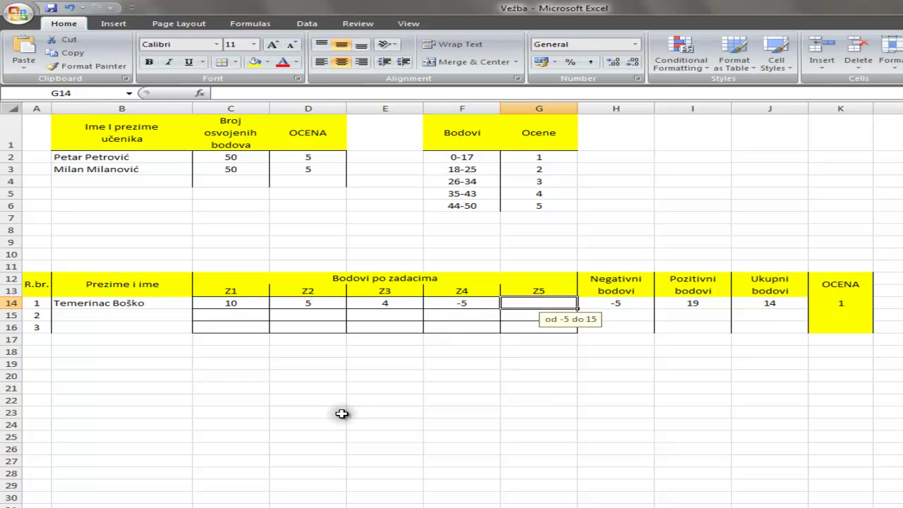
text(0)
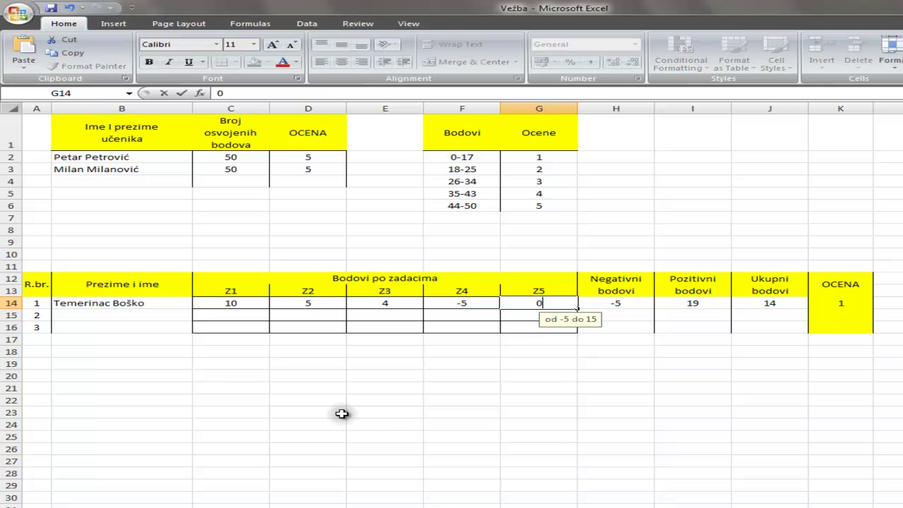
key(Return)
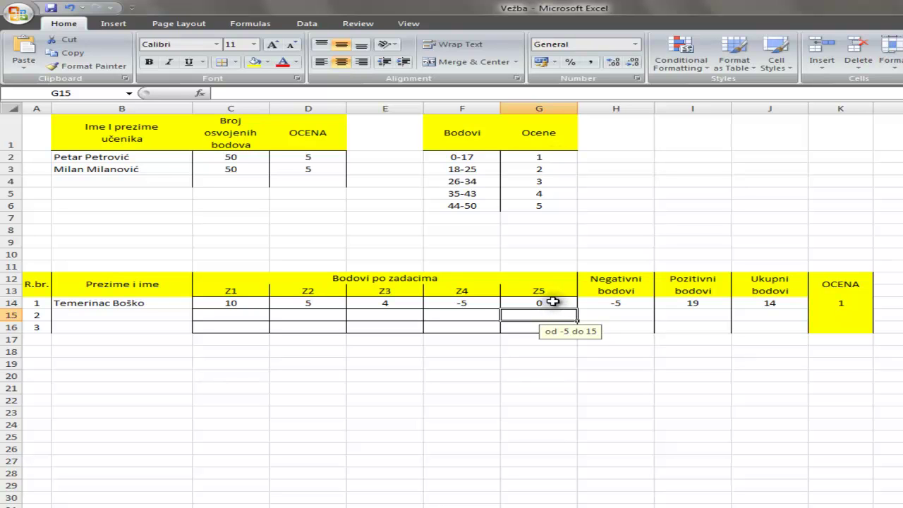
Step: Set the Z5 points in G14 to 10, then check the negative and positive points cells H14 and I14
click(553, 302)
text(10)
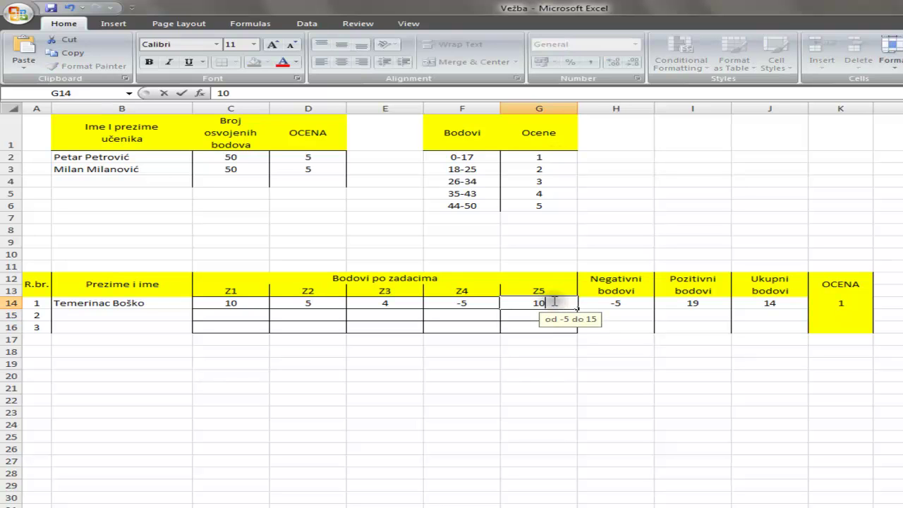
key(Return)
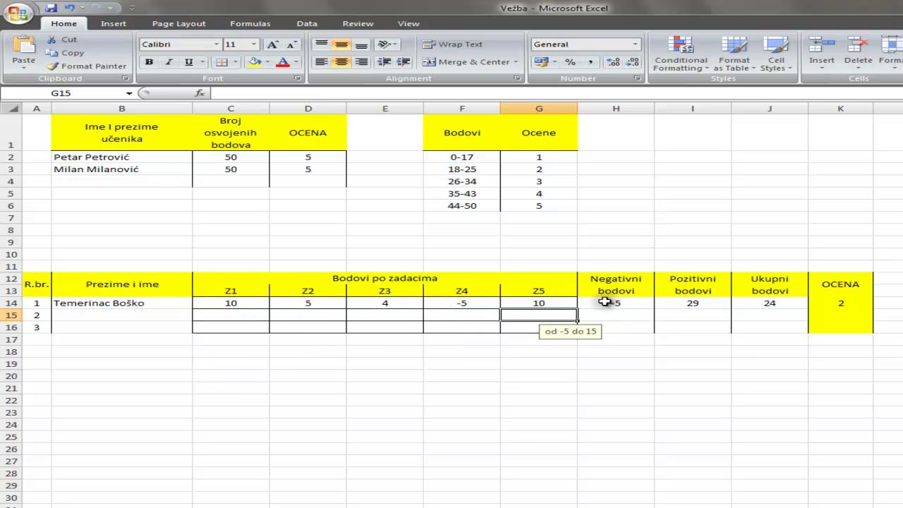
click(631, 302)
click(695, 302)
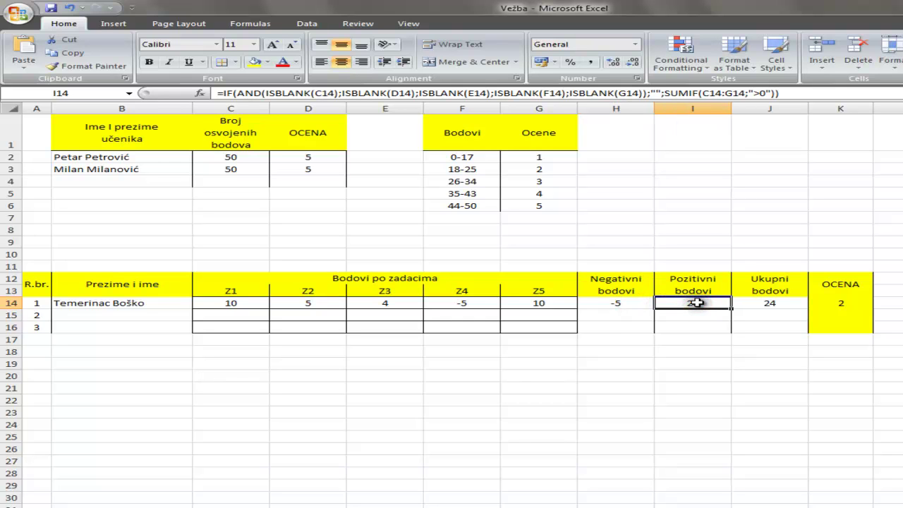